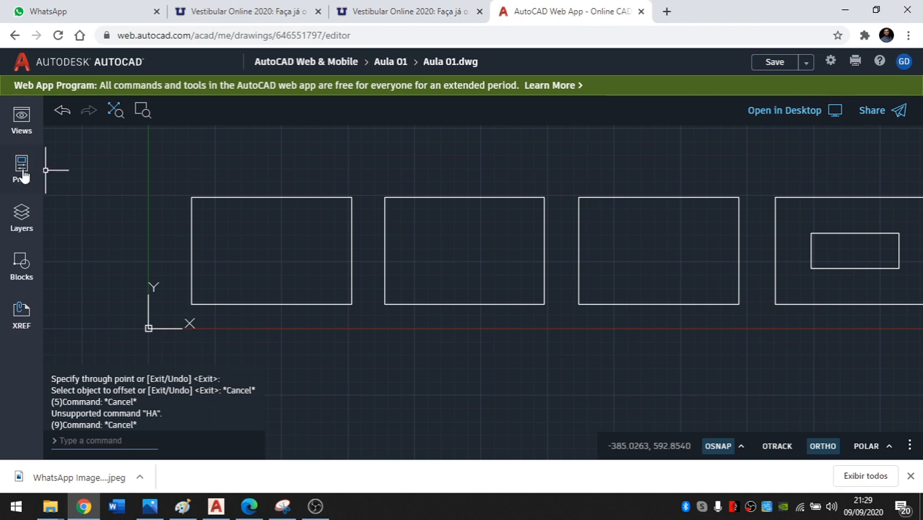
Hatch the first rectangle with the current user-defined crosshatch pattern by specifying an internal point.
click(21, 171)
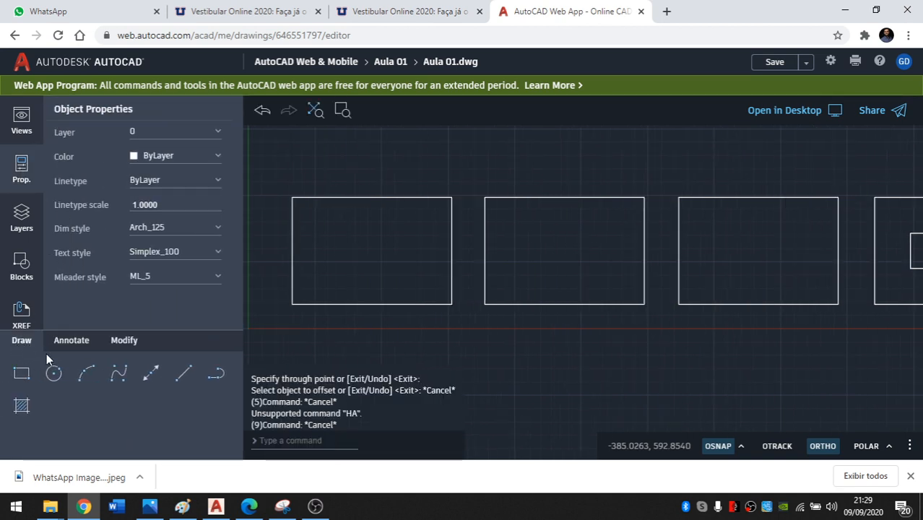
click(216, 373)
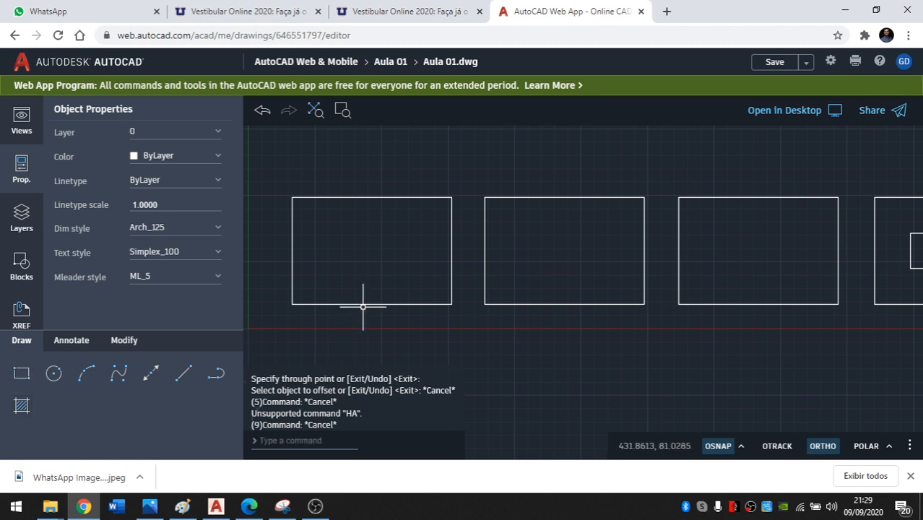
scroll(411, 258, down, 2)
scroll(410, 256, down, 1)
scroll(410, 256, up, 2)
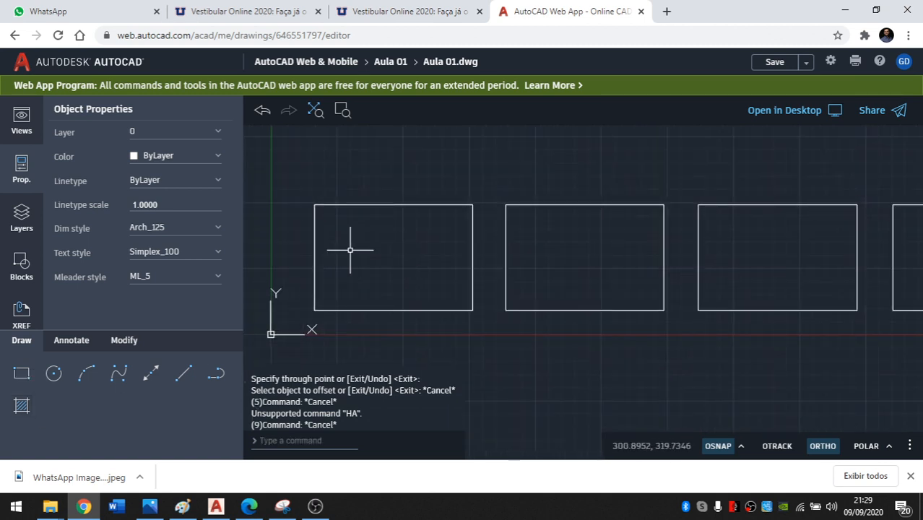
click(20, 408)
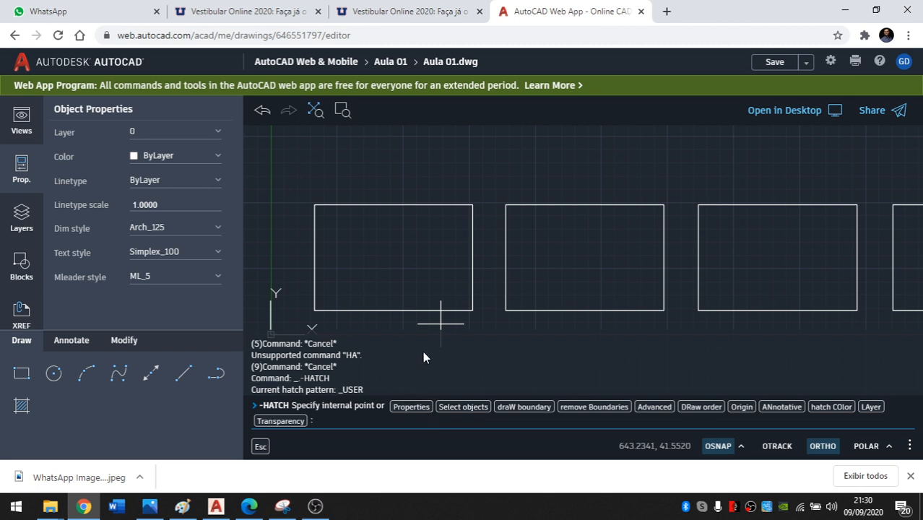
click(377, 268)
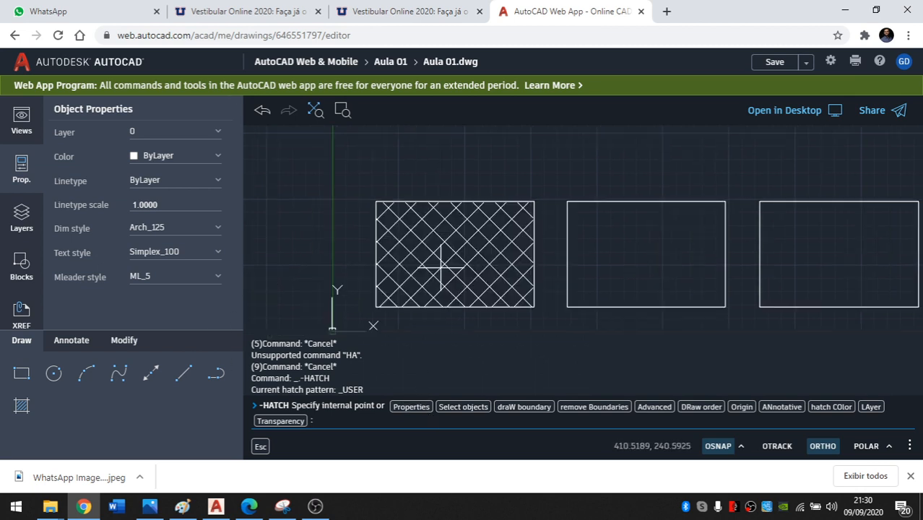
mouse_move(305, 214)
middle_down()
mouse_move(385, 206)
mouse_move(349, 182)
middle_up()
scroll(436, 185, up, 2)
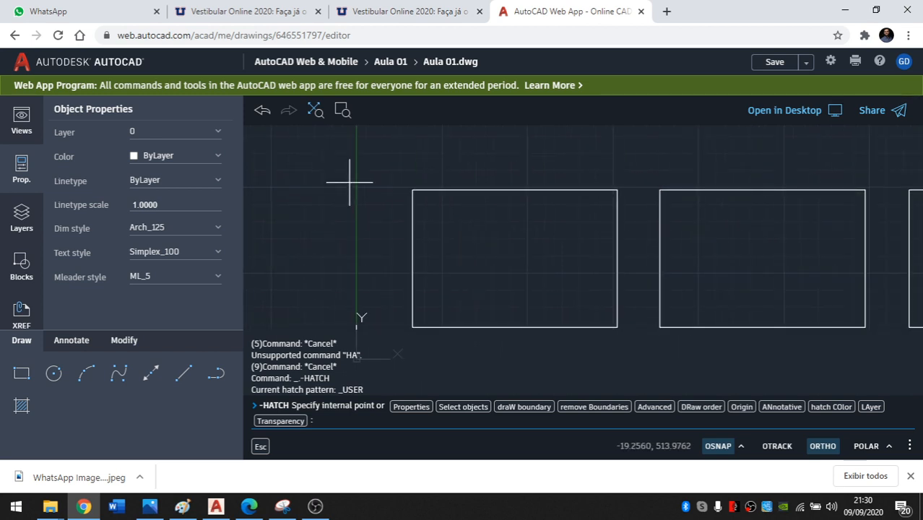
scroll(302, 204, down, 1)
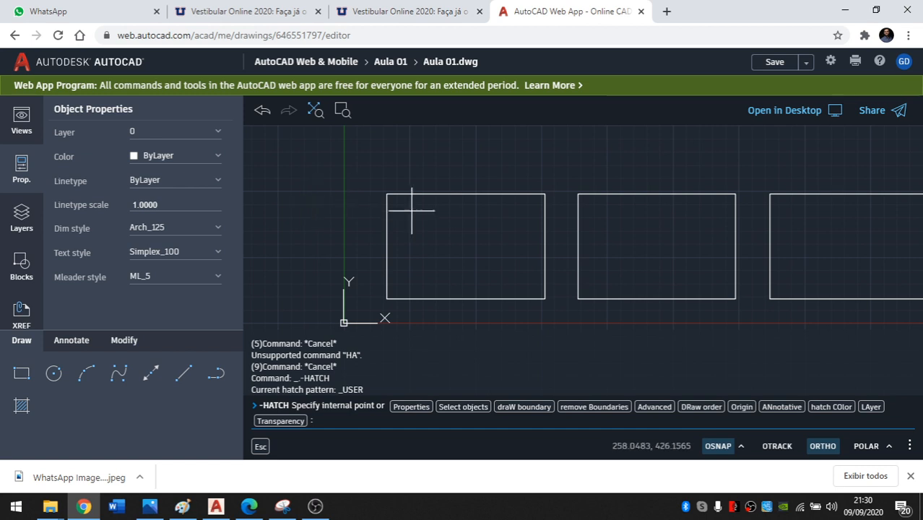
click(434, 216)
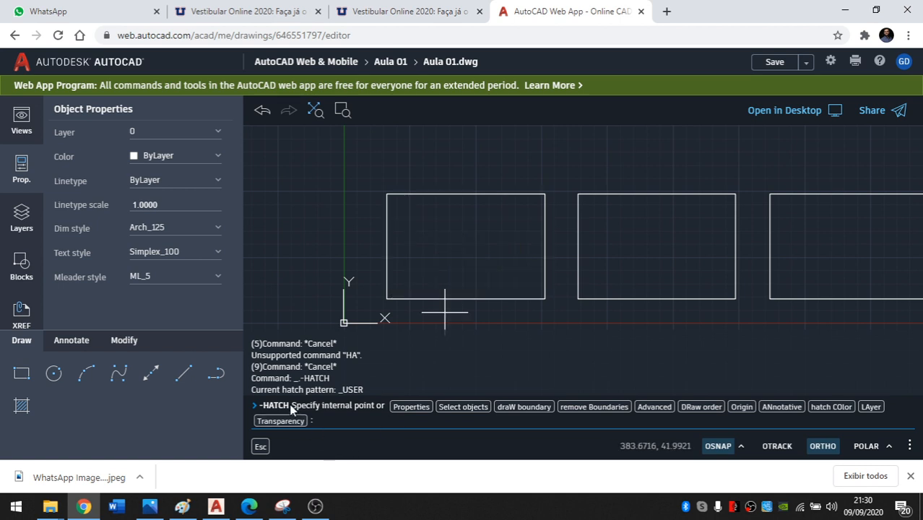
drag(292, 405, 361, 415)
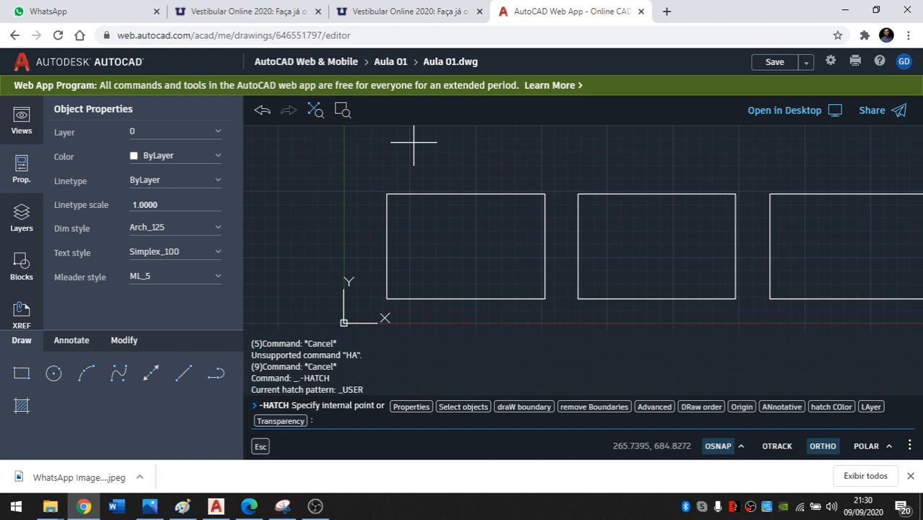
click(438, 249)
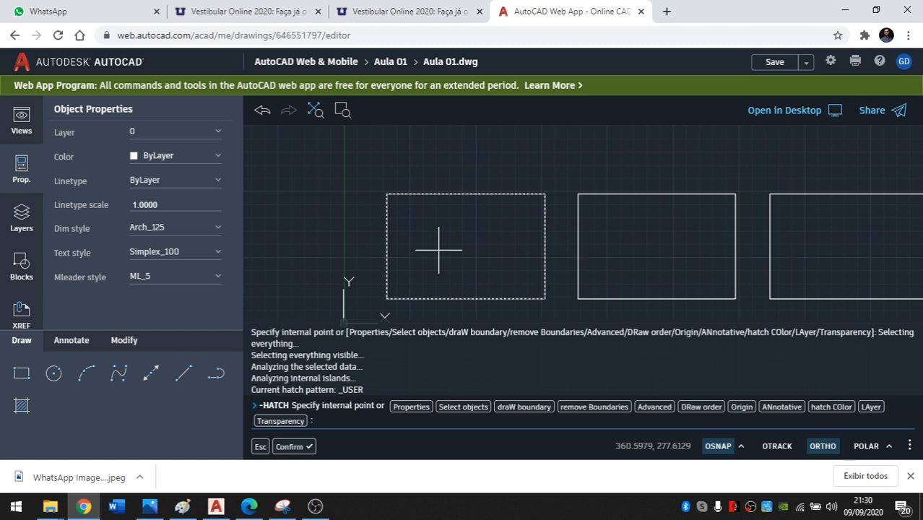
key(Return)
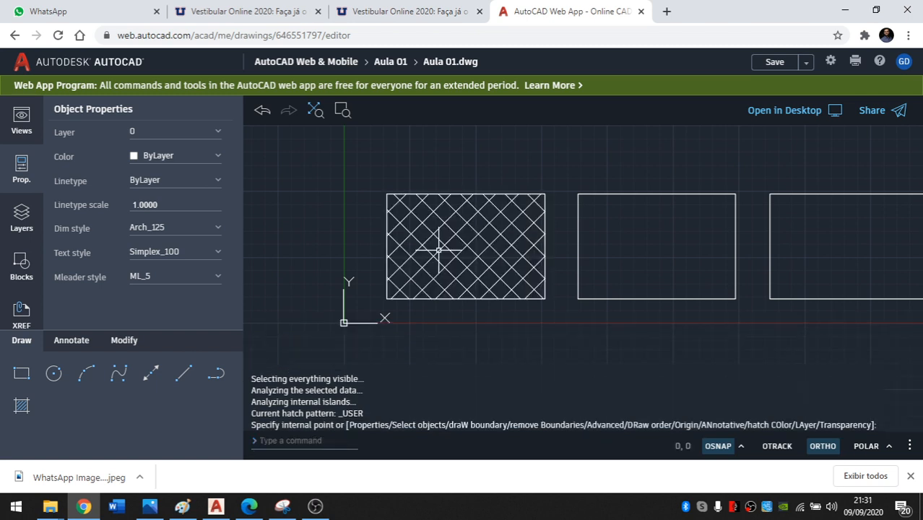
Hatch the second rectangle using the Select objects option of the Hatch command on its outline.
click(22, 406)
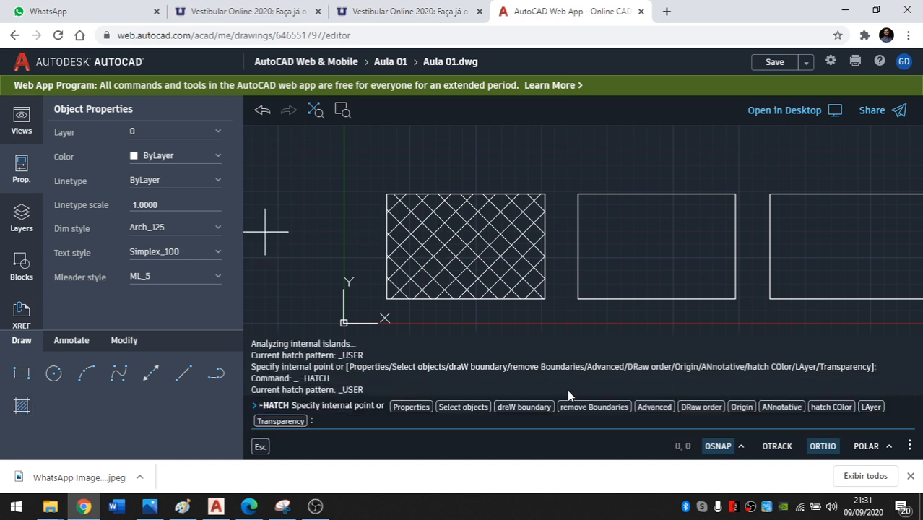
click(457, 408)
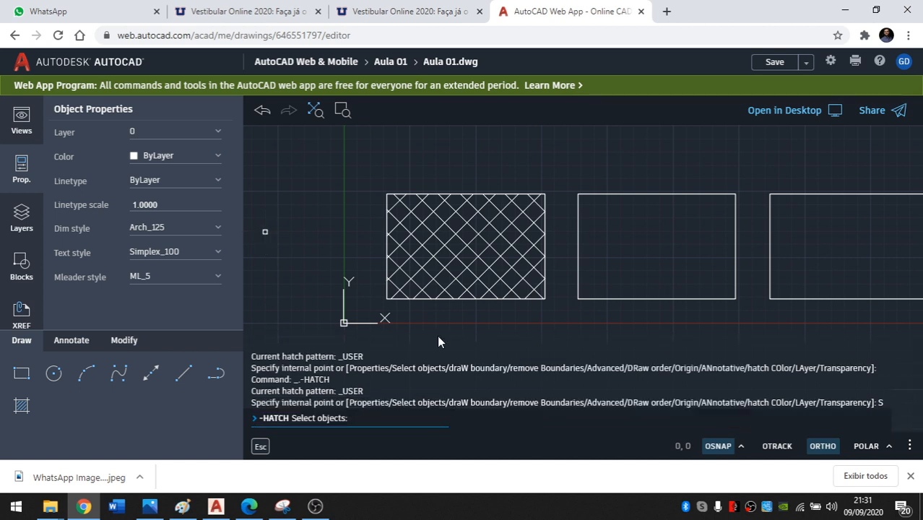
click(587, 194)
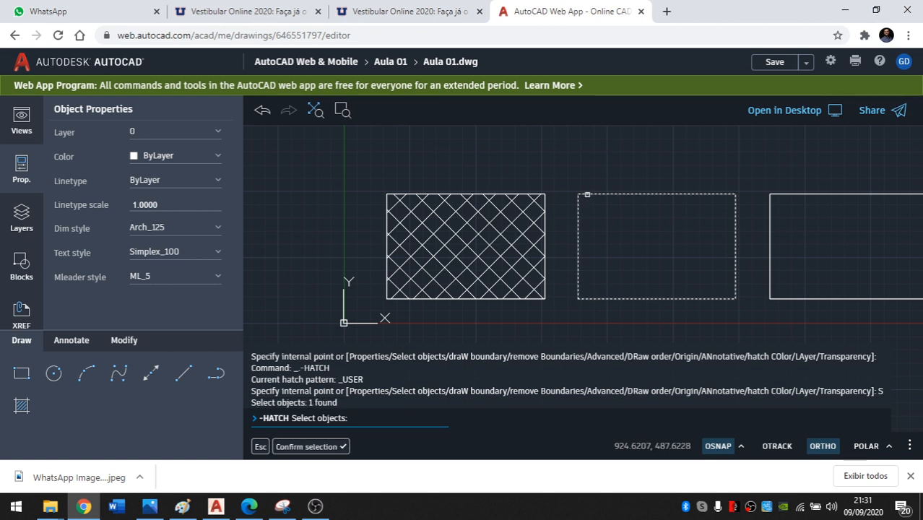
key(Return)
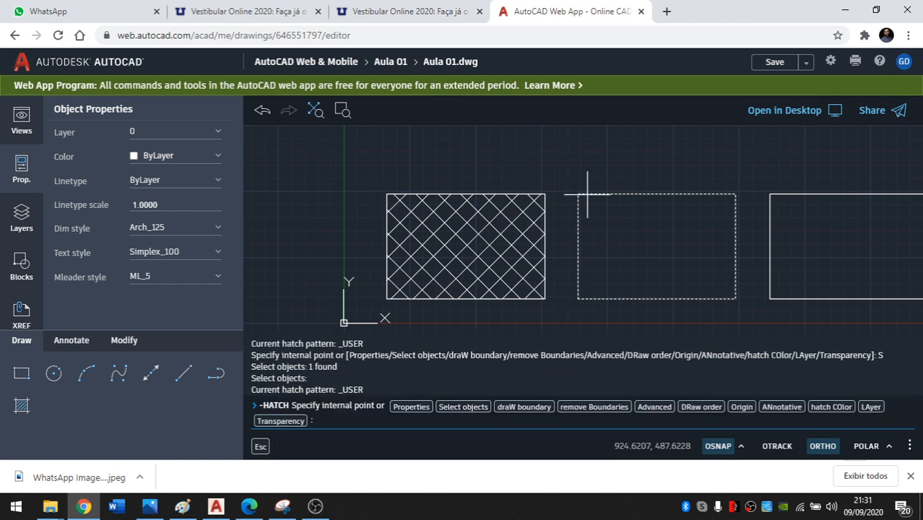
key(Return)
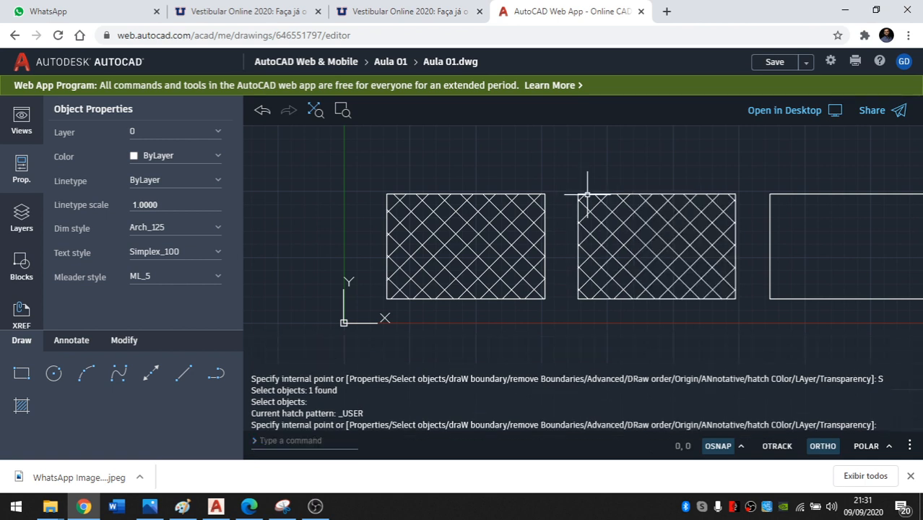
Examine the crosshatch fills of the first two rectangles up close and in the context of the whole row.
middle_drag(588, 195, 498, 199)
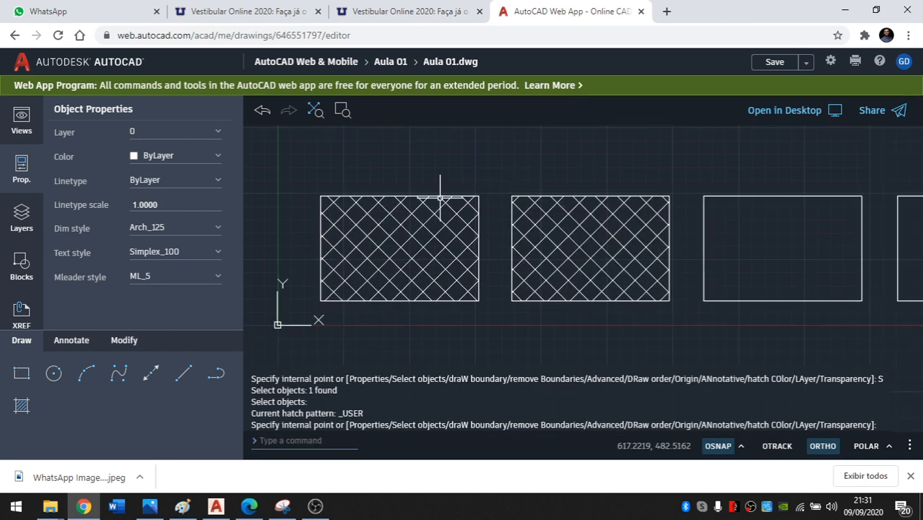
scroll(382, 246, up, 1)
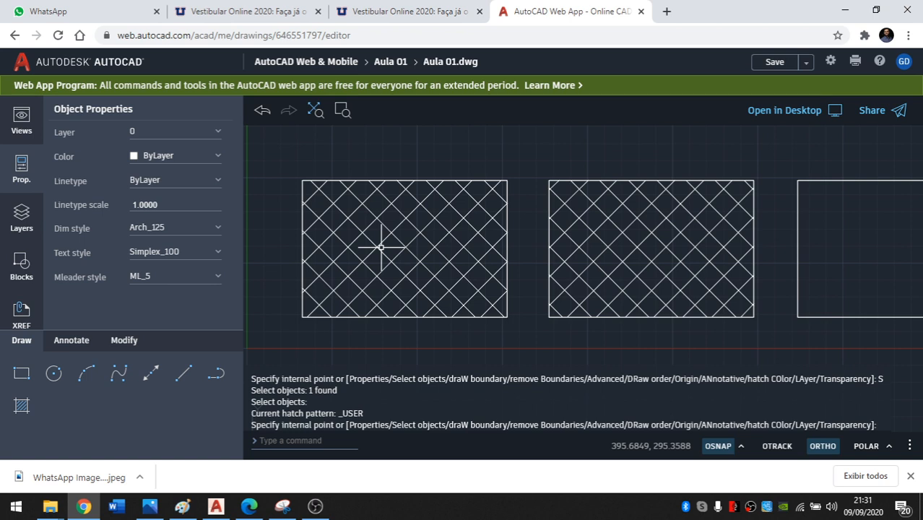
scroll(382, 246, down, 1)
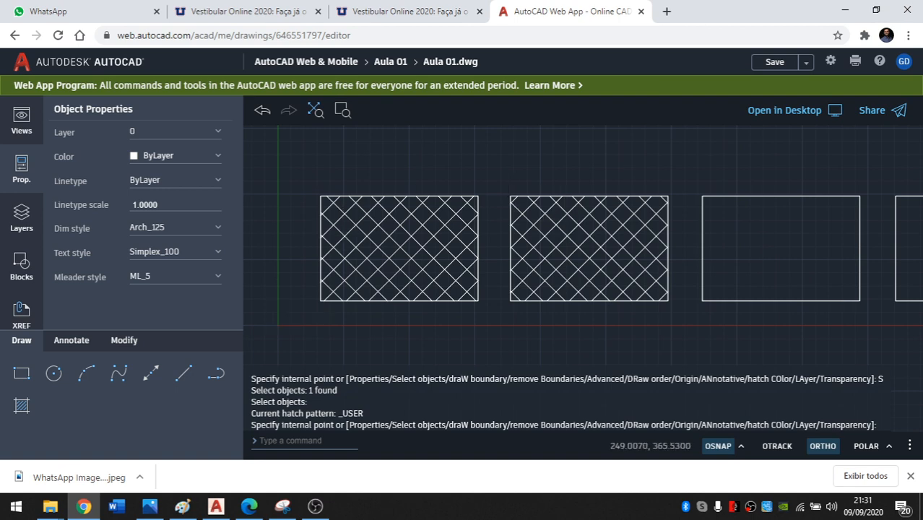
scroll(339, 231, up, 1)
middle_drag(670, 245, 665, 245)
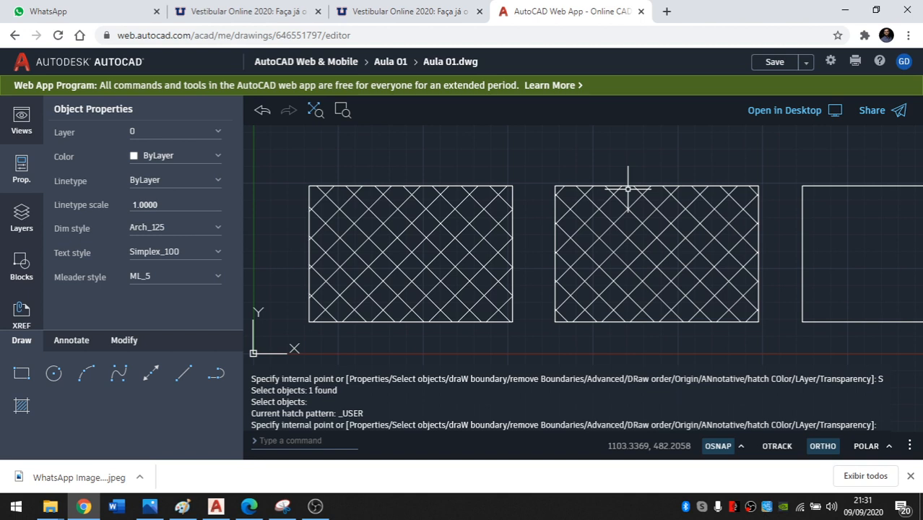
scroll(484, 224, down, 1)
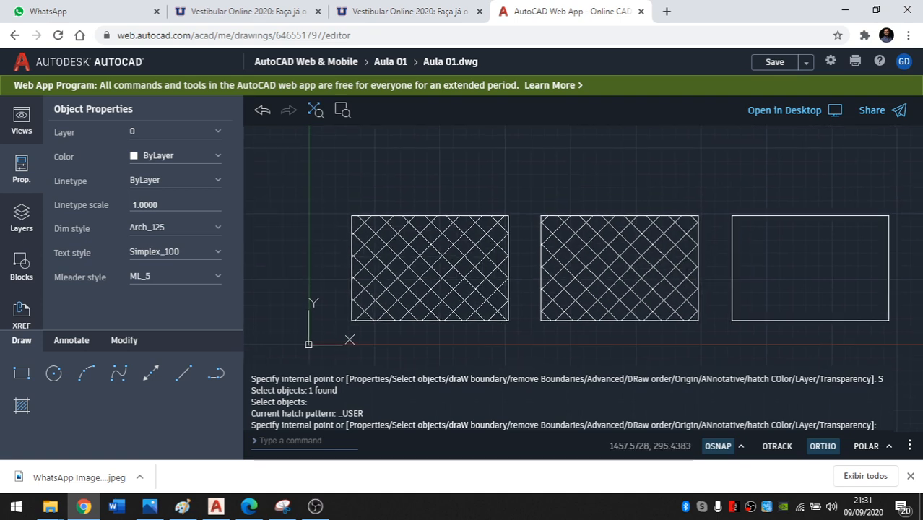
scroll(480, 217, down, 2)
scroll(484, 205, down, 3)
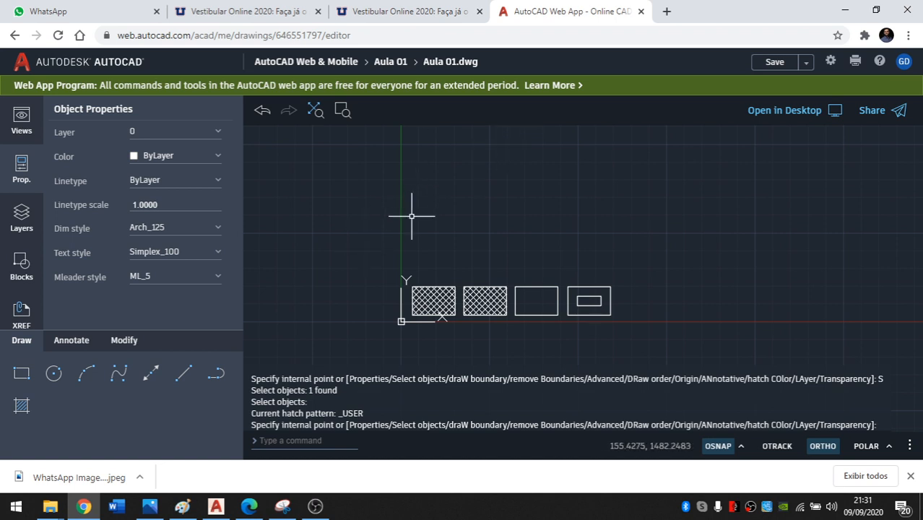
scroll(432, 315, up, 3)
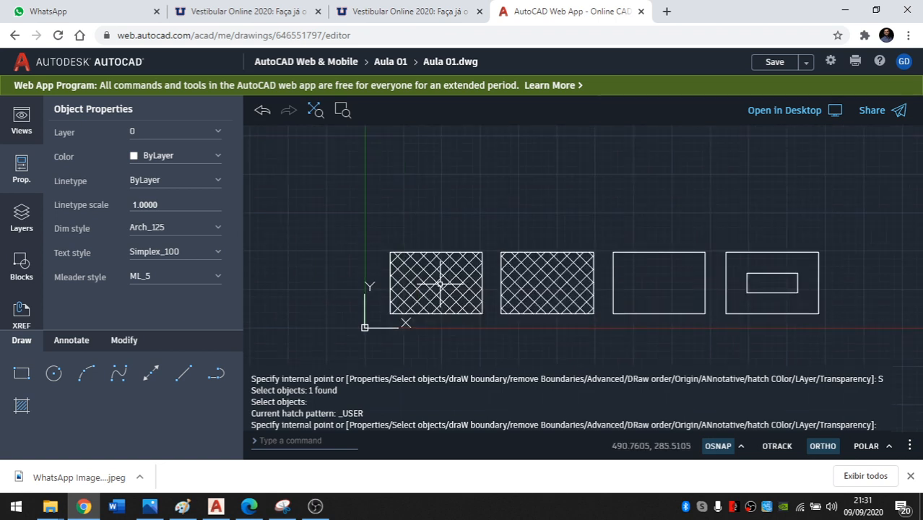
scroll(432, 274, up, 2)
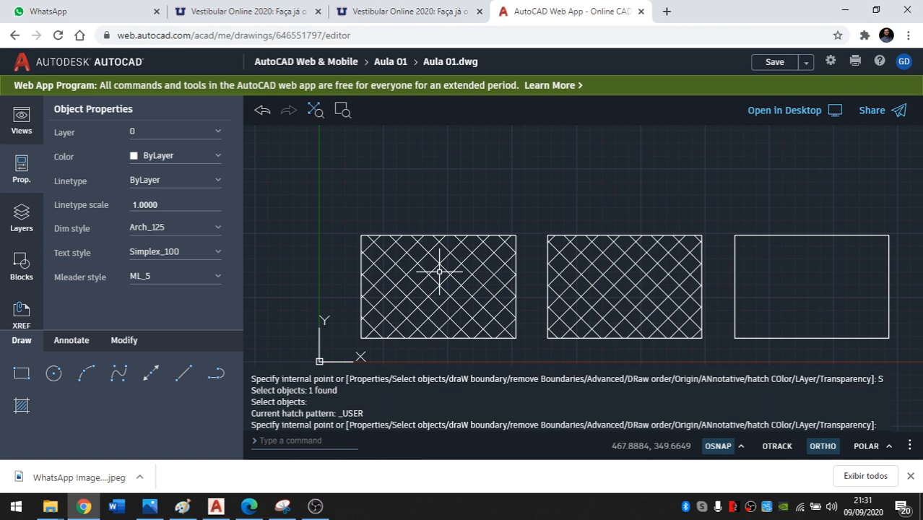
scroll(439, 271, down, 4)
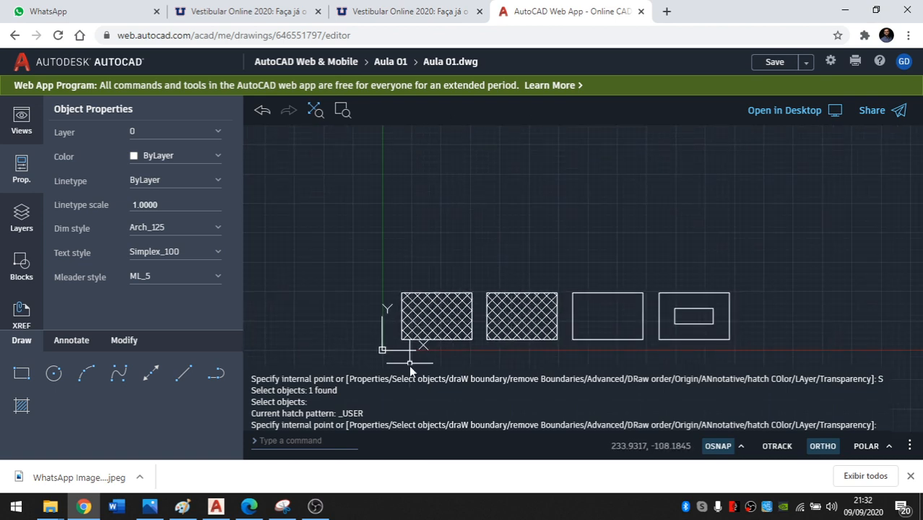
scroll(423, 317, up, 1)
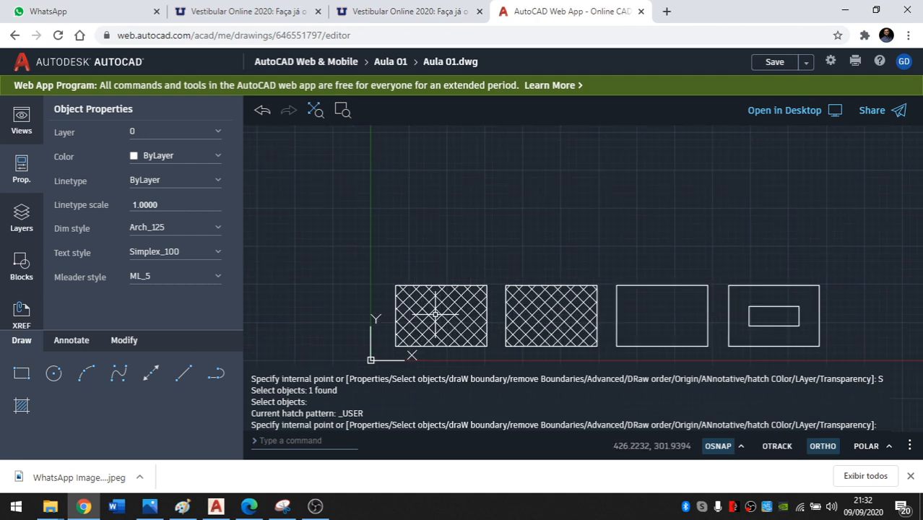
scroll(436, 314, up, 2)
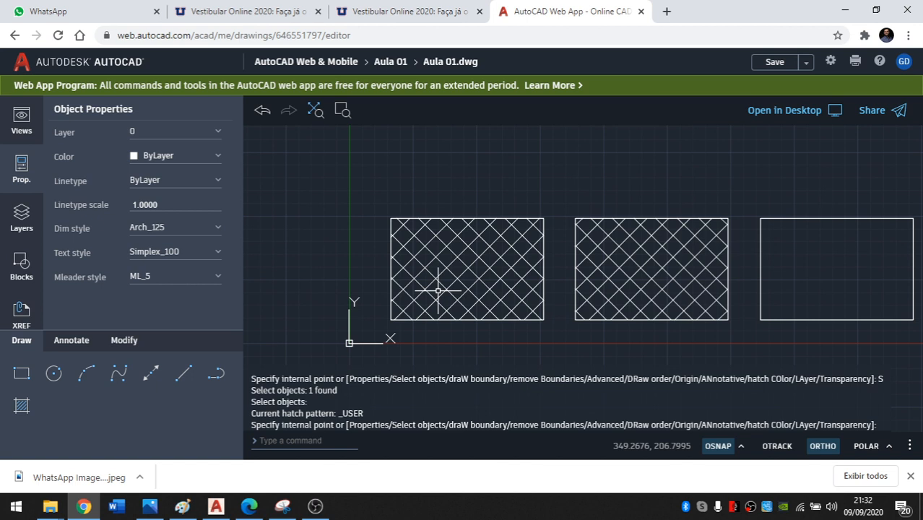
scroll(438, 290, up, 2)
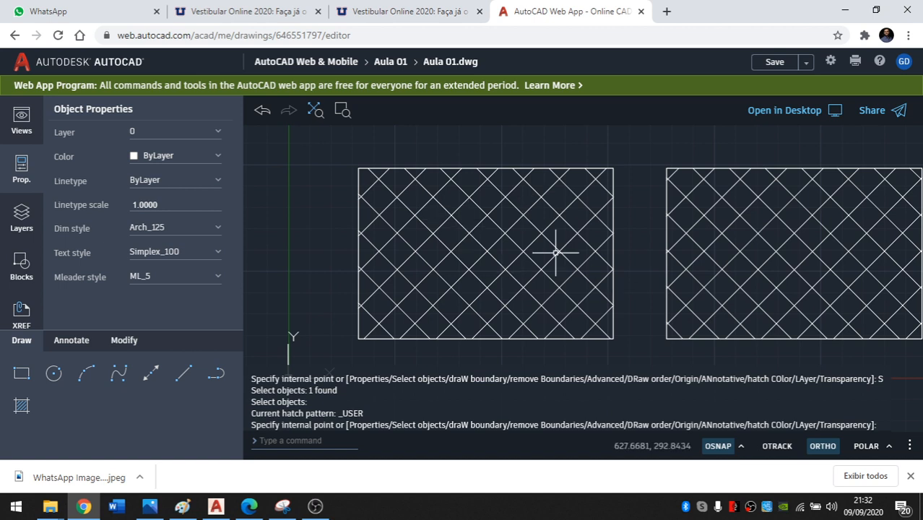
middle_drag(530, 258, 505, 259)
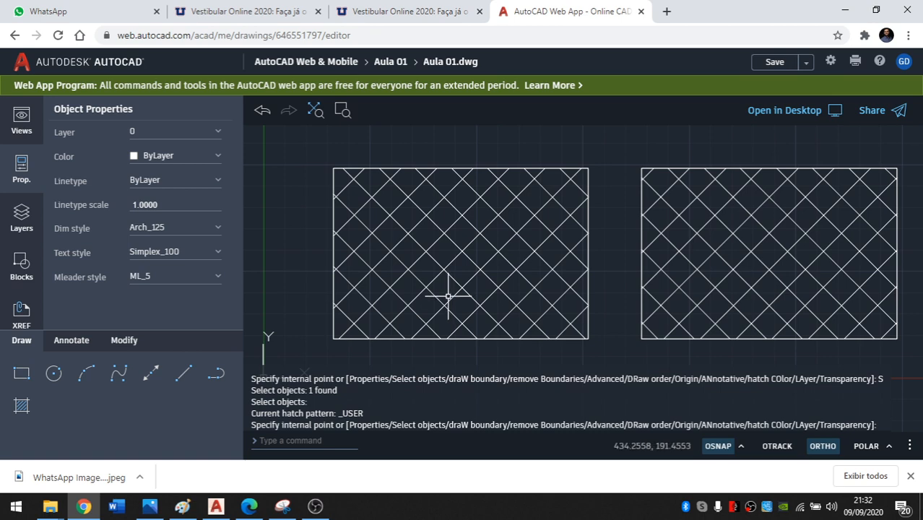
middle_drag(541, 274, 358, 268)
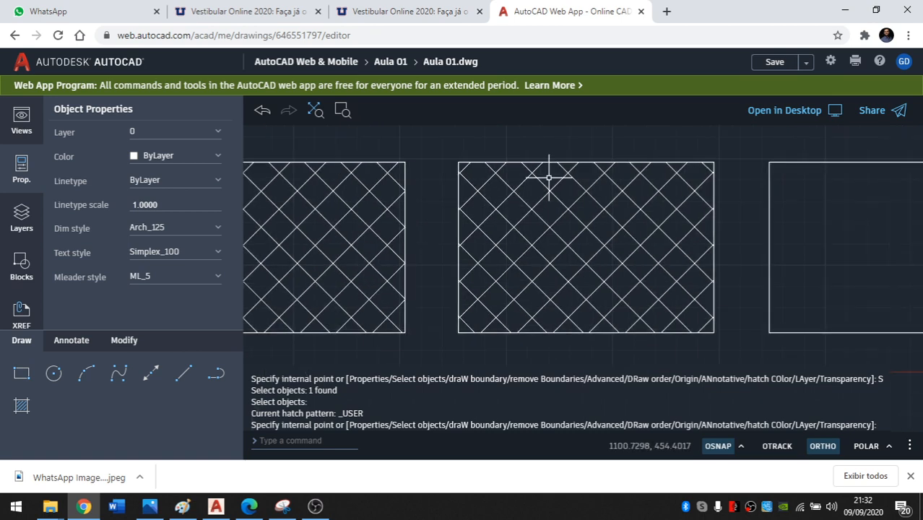
Select the second rectangle's outline to inspect the hatch boundary, clear the selection, and review the row of rectangles.
click(517, 162)
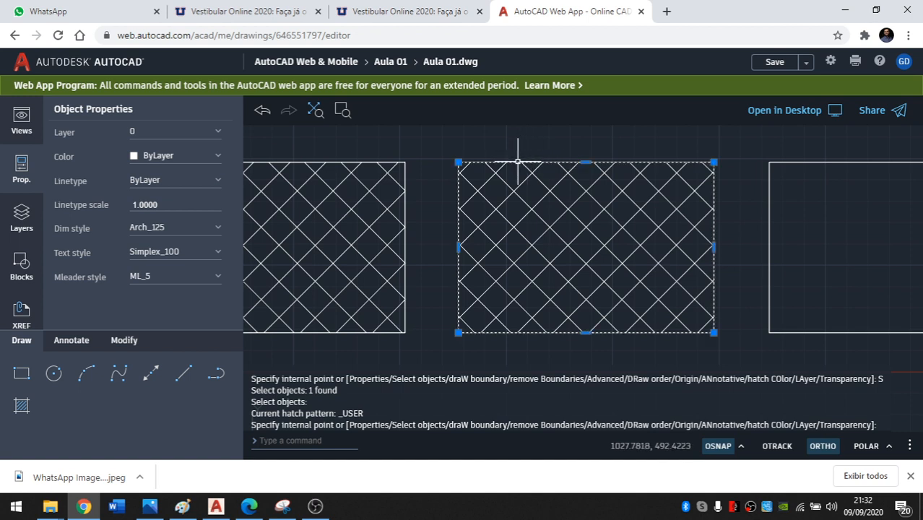
middle_drag(517, 162, 460, 172)
key(Escape)
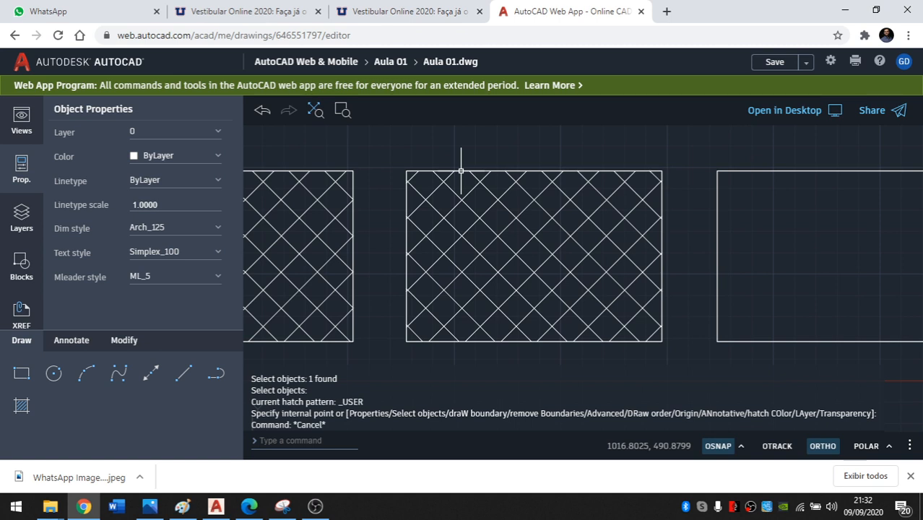
scroll(475, 293, down, 3)
scroll(468, 254, up, 2)
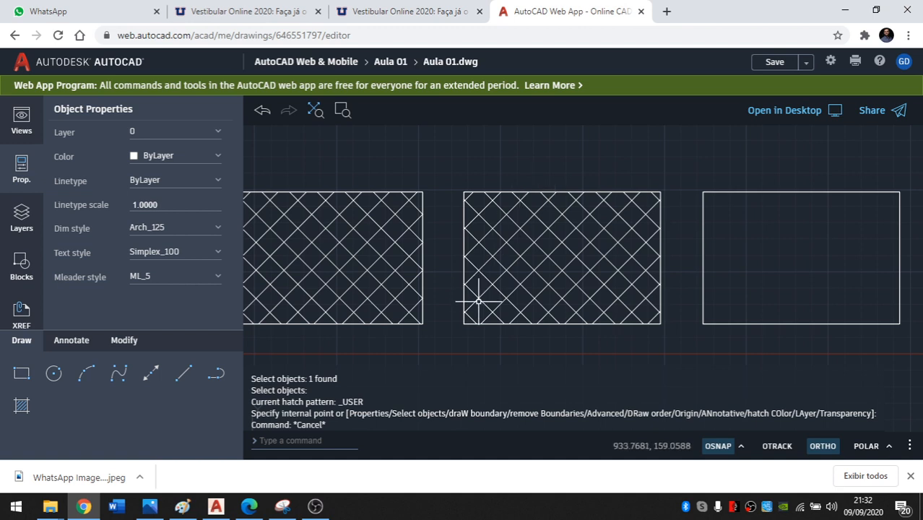
scroll(478, 304, down, 2)
scroll(468, 290, up, 1)
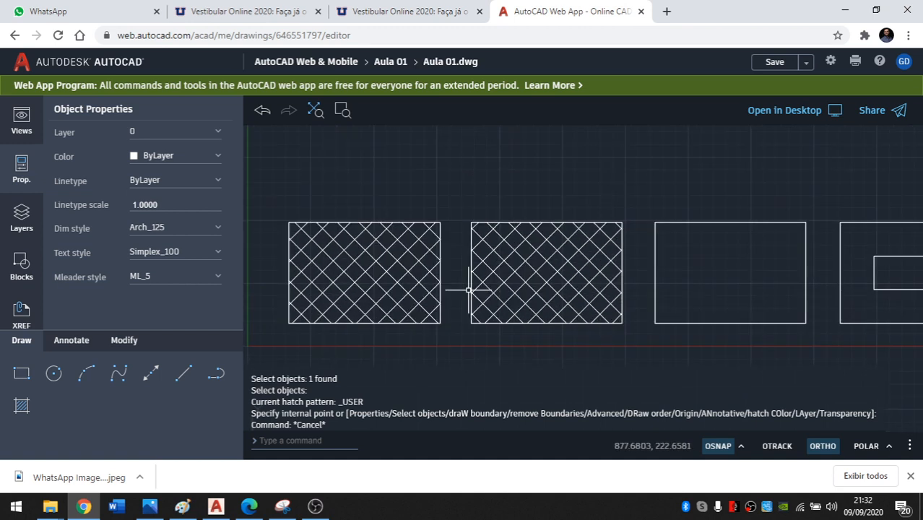
middle_drag(468, 290, 465, 326)
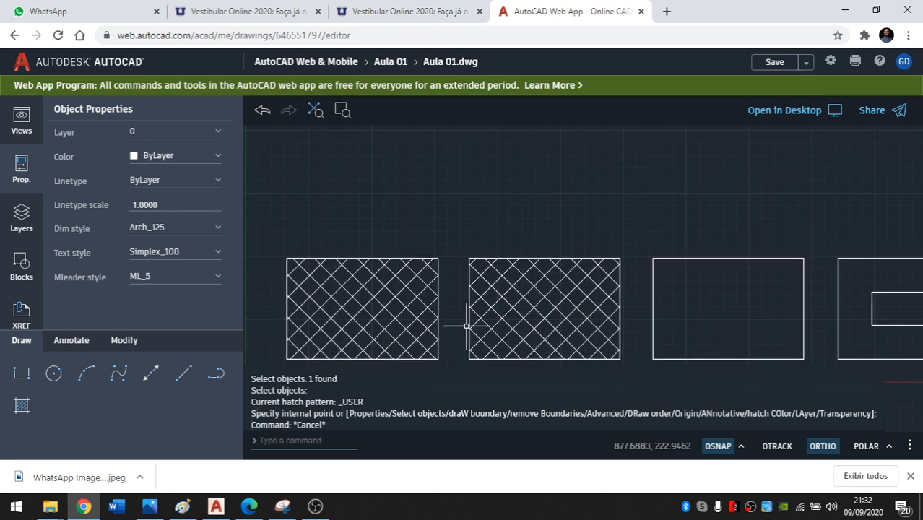
Draw a closed four-sided shape with a sloped top edge from separate lines above the row of rectangles.
scroll(433, 249, up, 1)
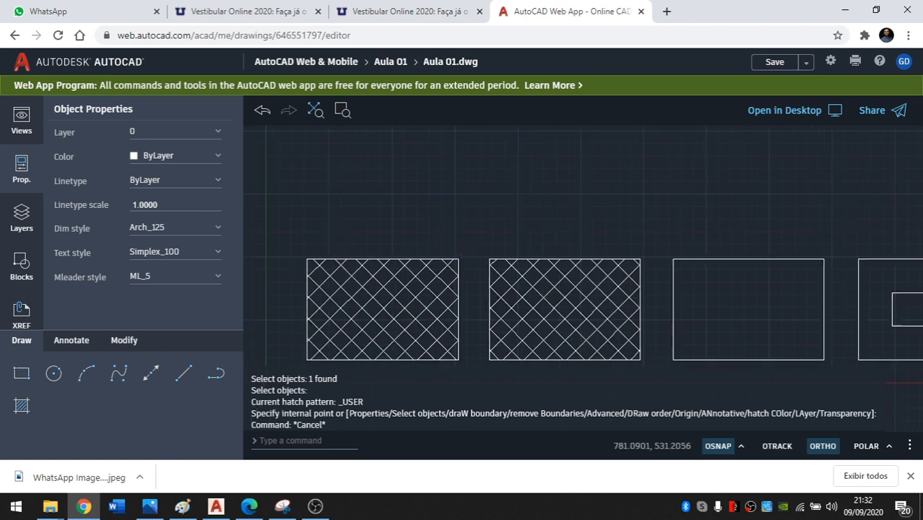
scroll(463, 249, down, 1)
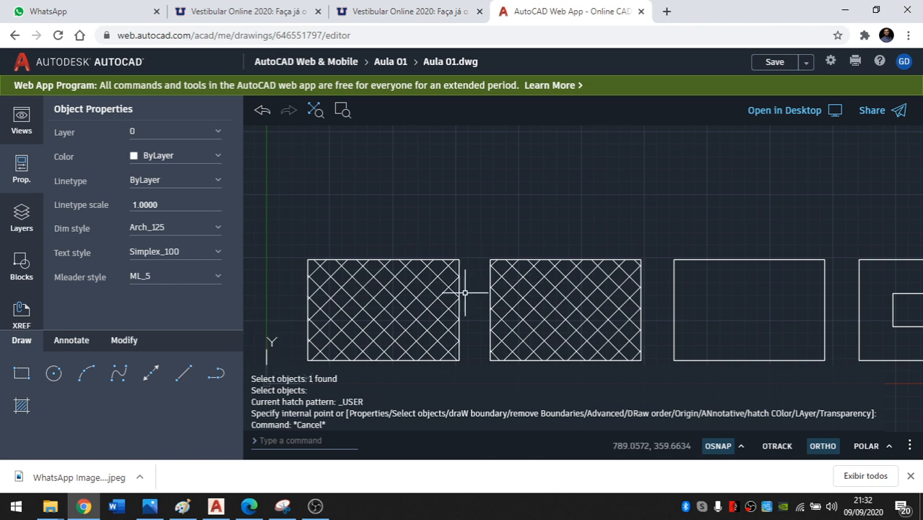
scroll(488, 227, up, 3)
click(185, 371)
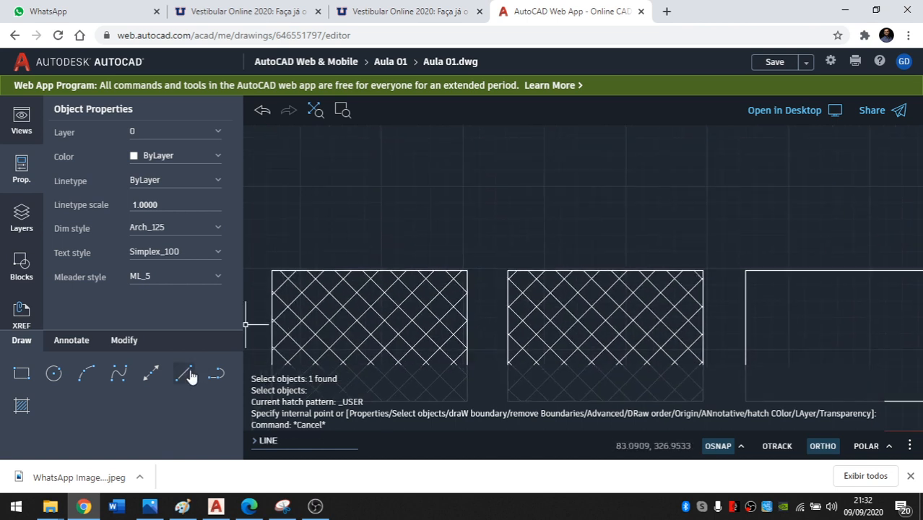
click(187, 374)
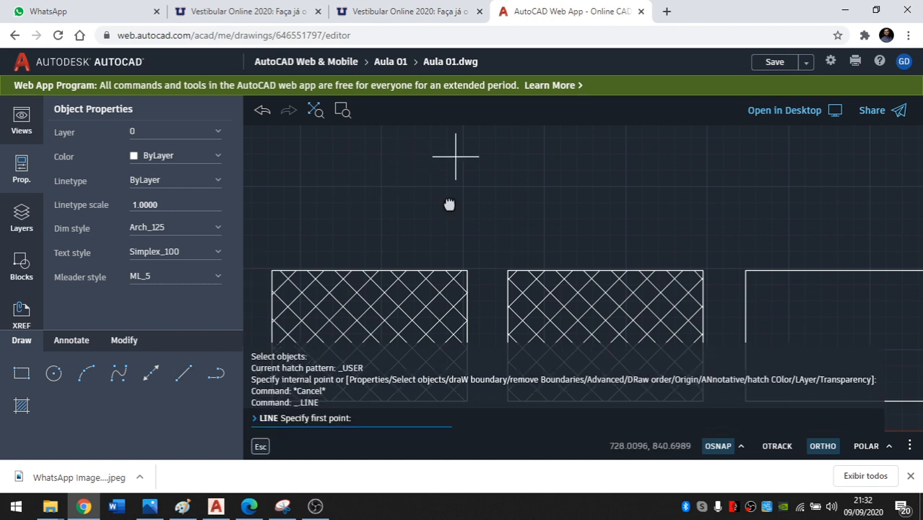
middle_drag(449, 204, 441, 272)
click(474, 191)
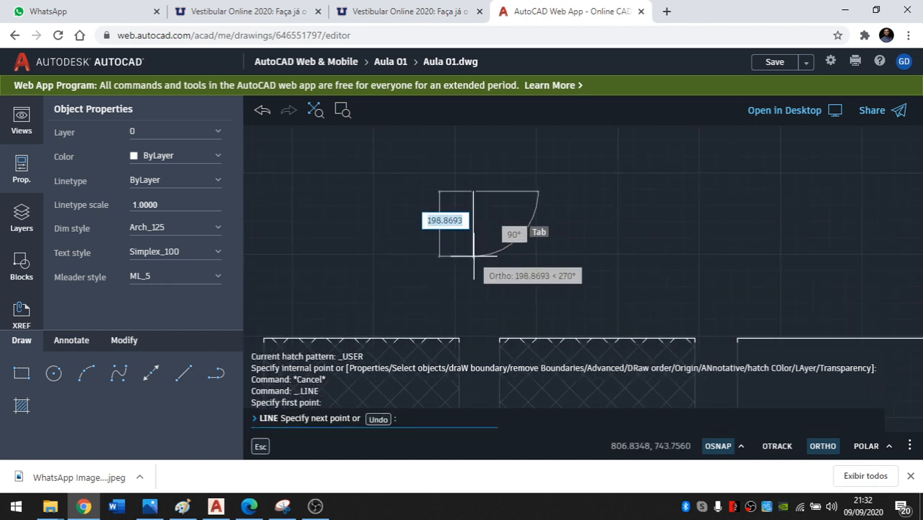
click(474, 254)
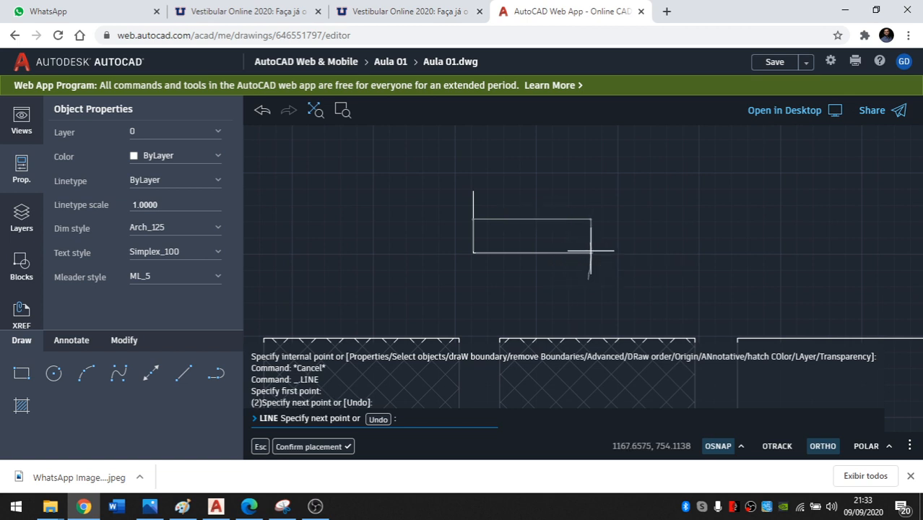
click(591, 251)
click(591, 167)
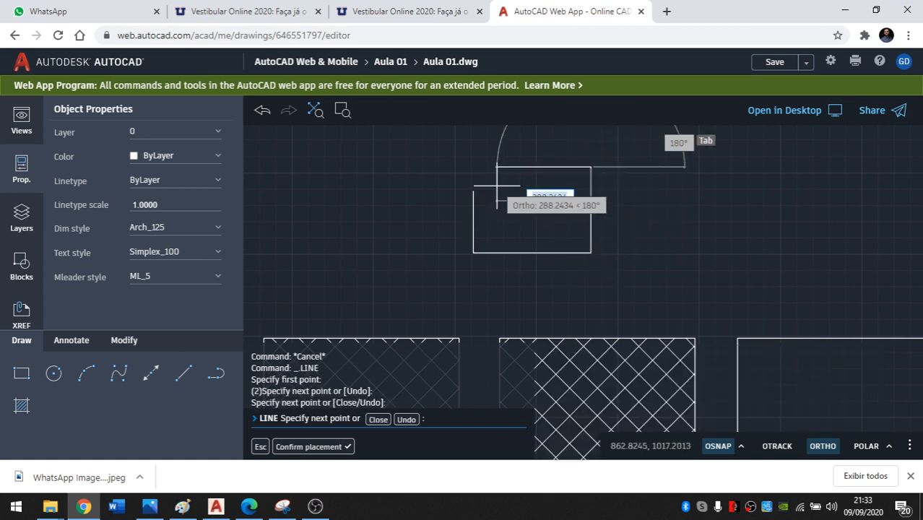
click(473, 191)
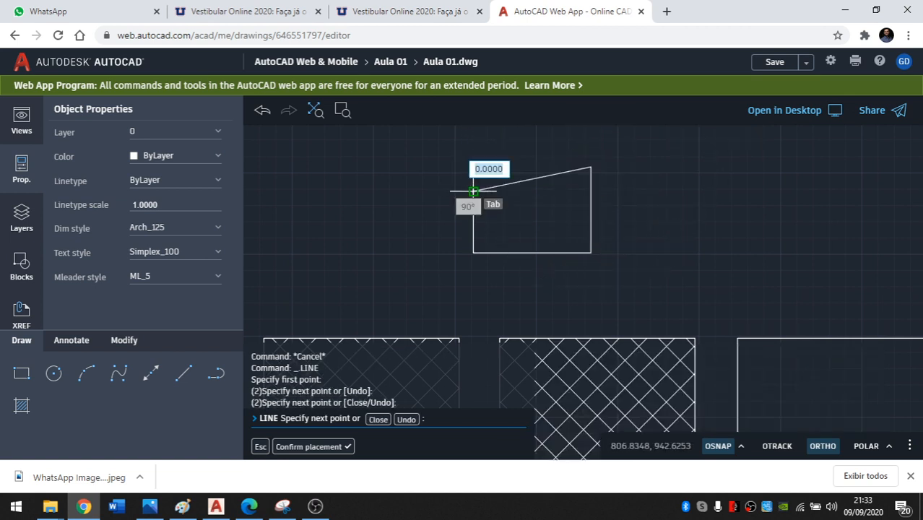
key(Return)
scroll(550, 165, up, 1)
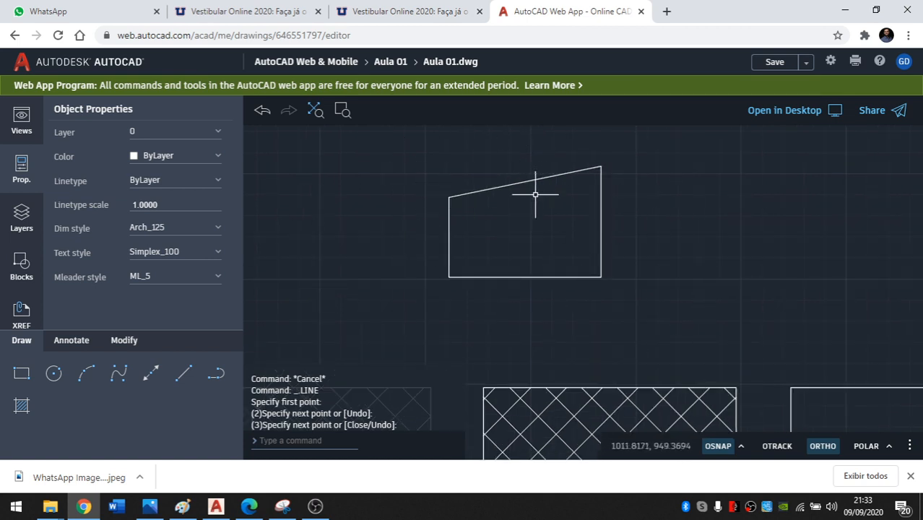
click(23, 407)
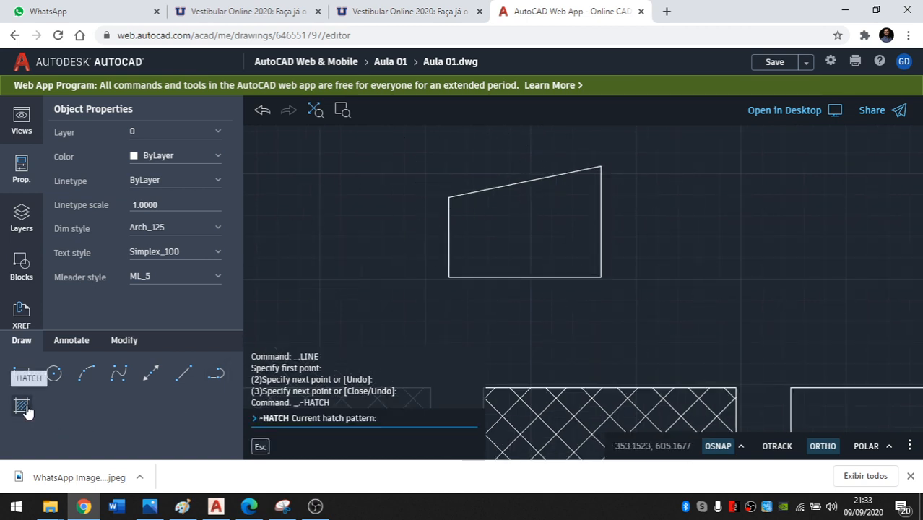
click(460, 406)
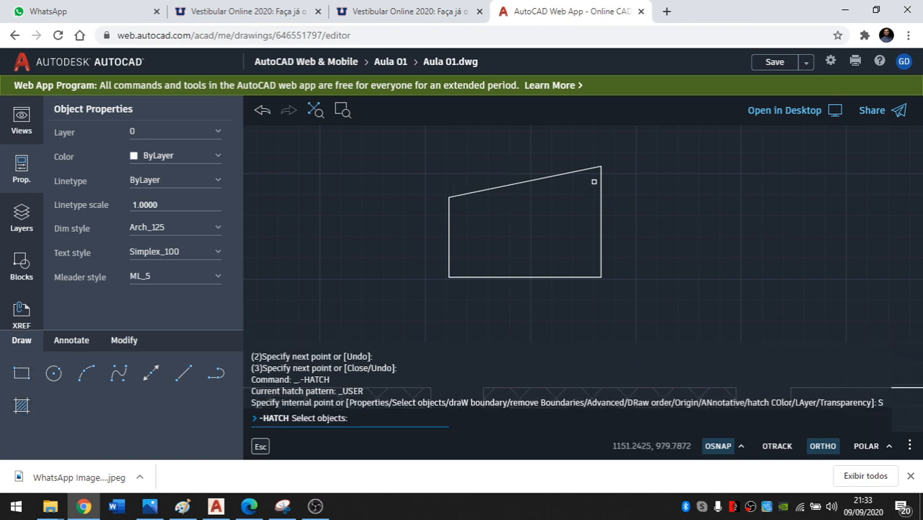
click(498, 186)
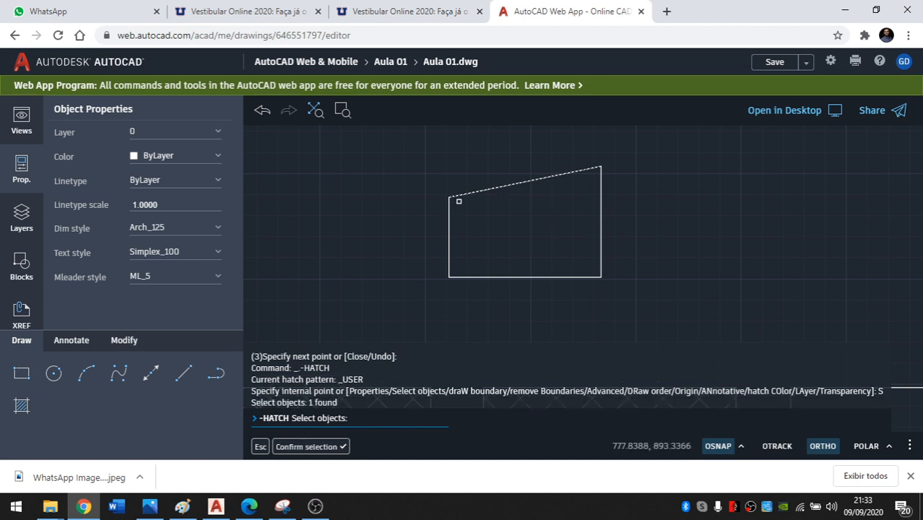
middle_drag(627, 209, 589, 232)
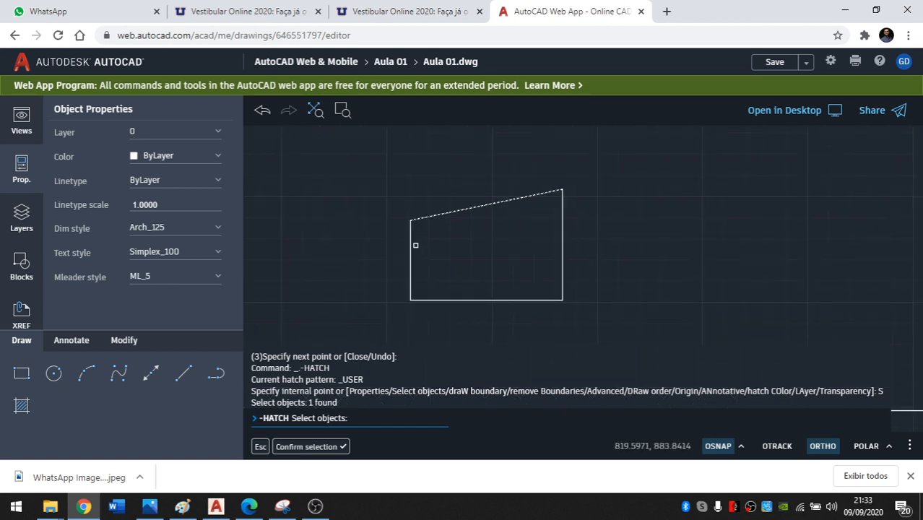
key(Escape)
Draw a closed four-sided polyline with a sloped top beside the line-built shape, then select it to inspect it as one object.
click(218, 374)
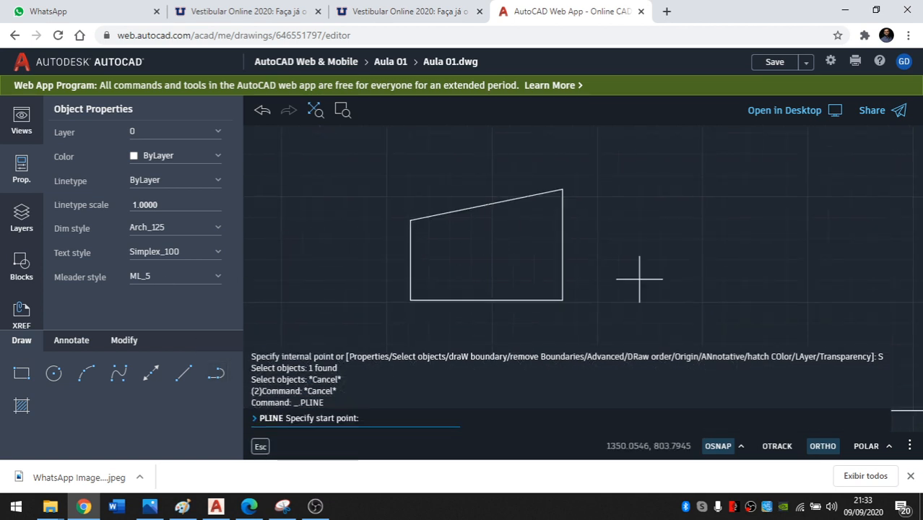
middle_drag(649, 268, 492, 250)
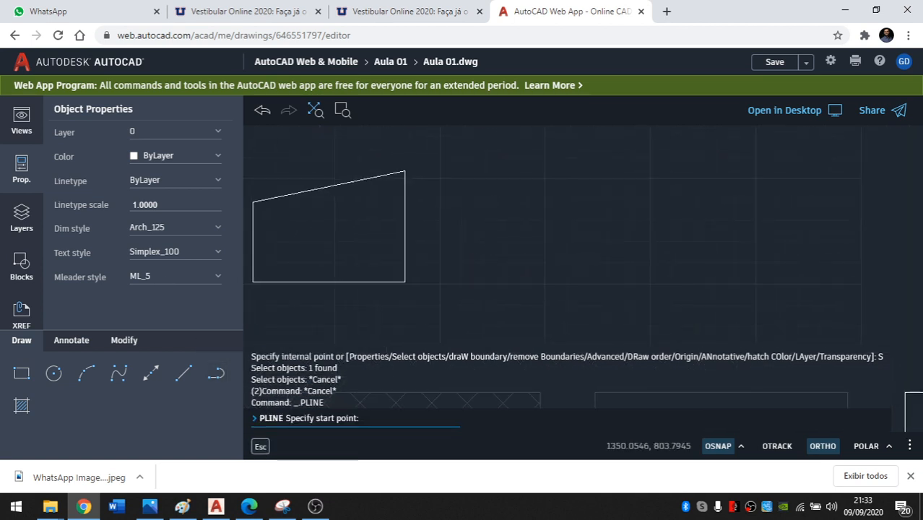
click(471, 292)
click(695, 292)
click(696, 214)
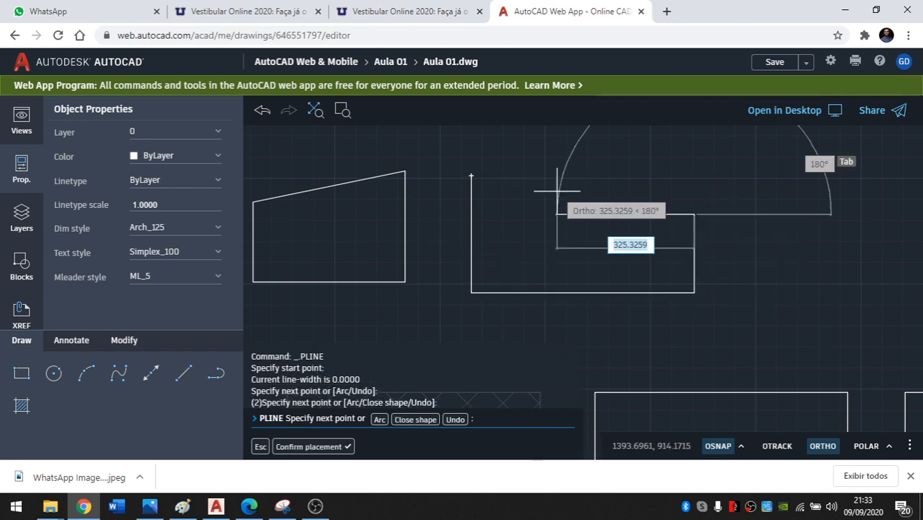
click(526, 176)
key(Escape)
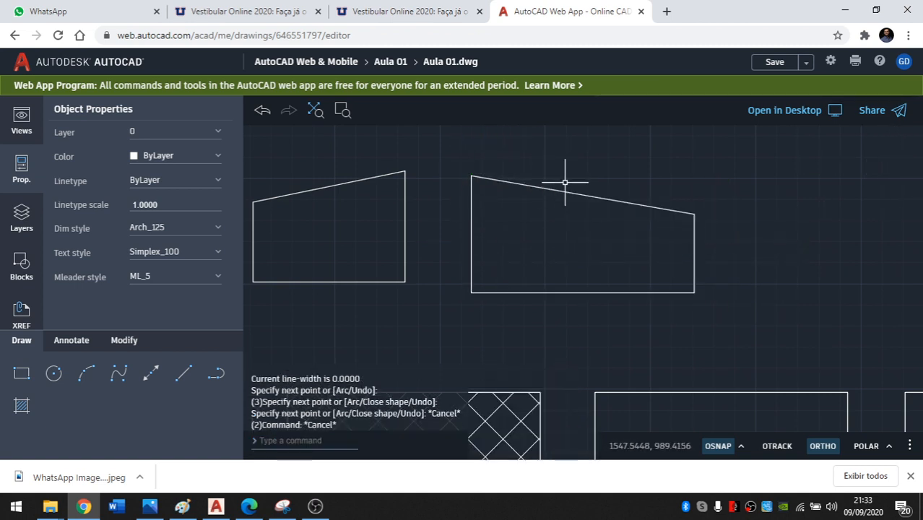
click(510, 183)
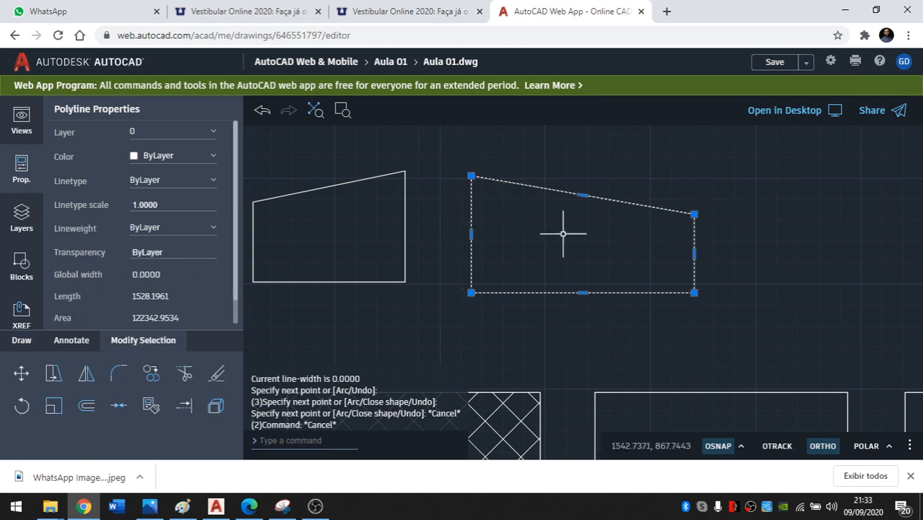
key(Escape)
Hatch the polyline shape with the current user-defined pattern using the Select objects option on its outline.
click(21, 407)
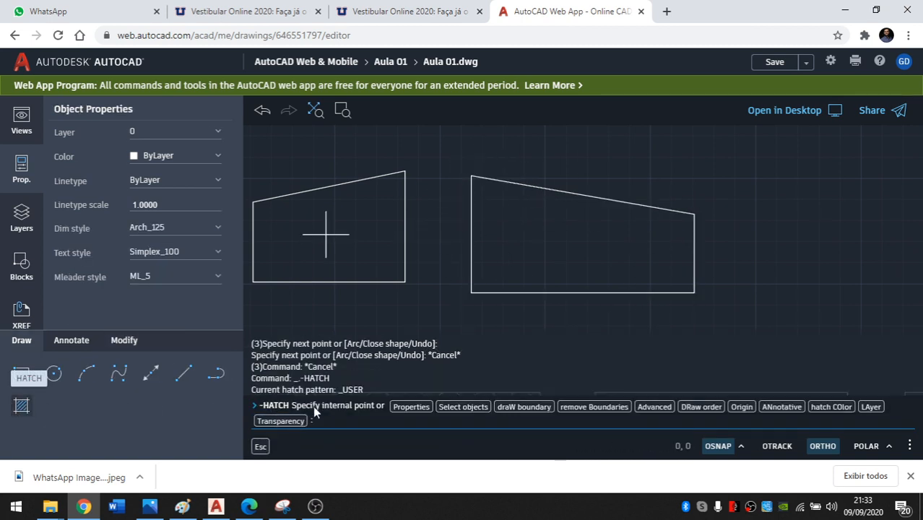
text(S)
key(Return)
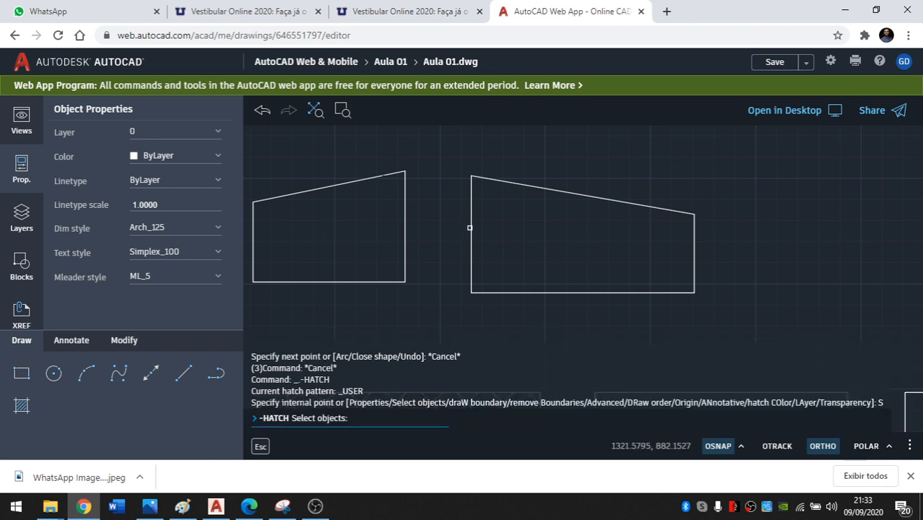
click(470, 227)
key(Return)
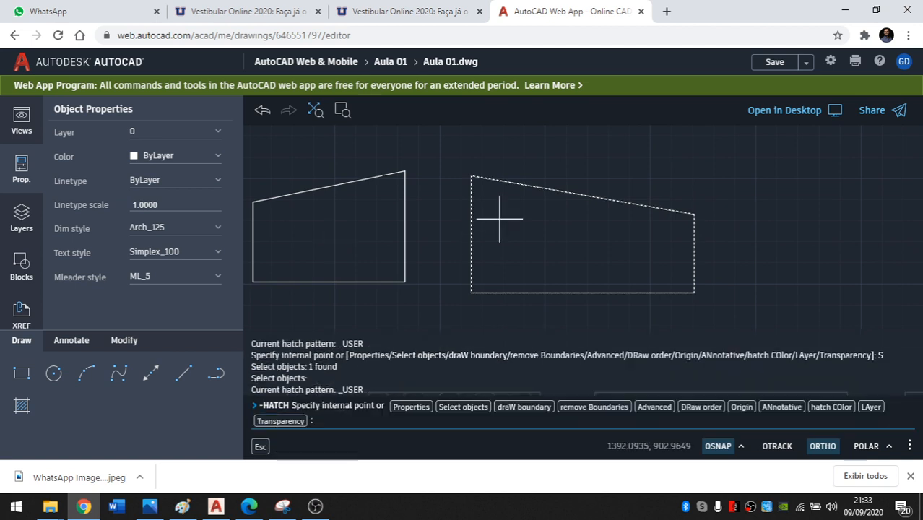
key(Return)
key(Return)
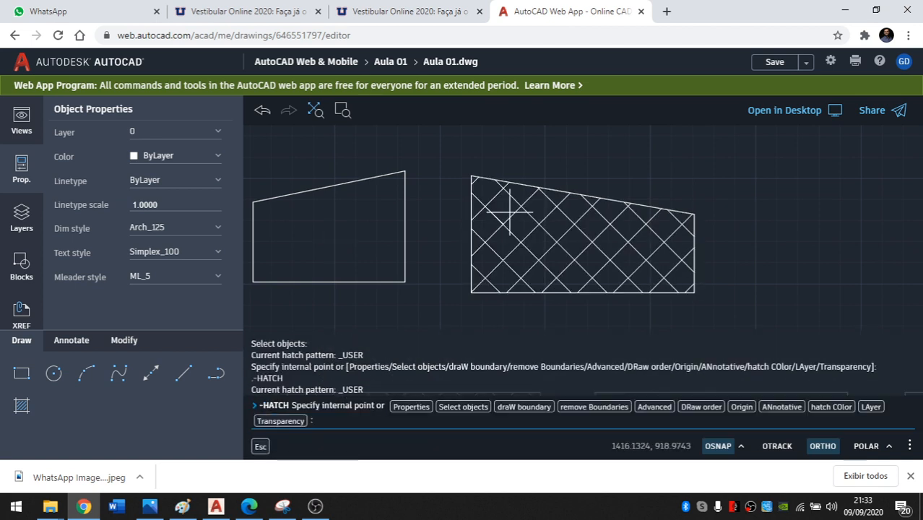
scroll(685, 164, down, 3)
key(Escape)
key(Escape)
scroll(695, 193, down, 3)
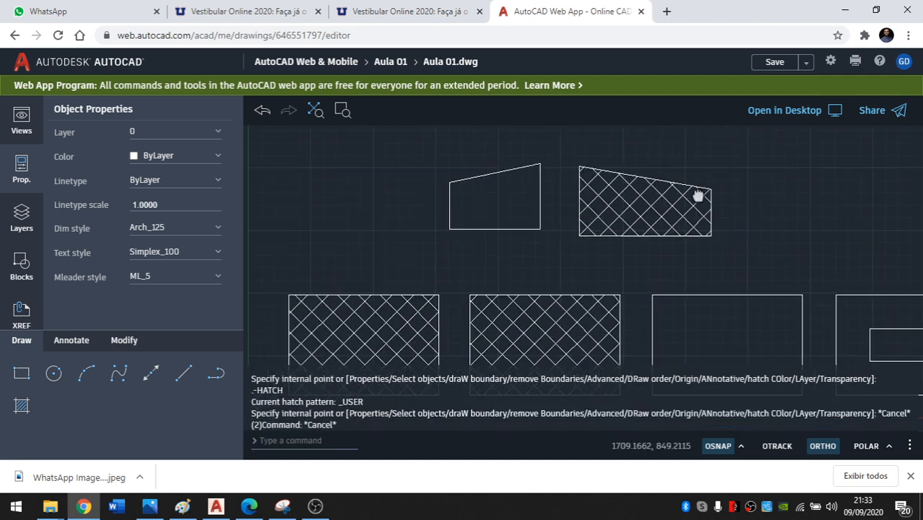
middle_drag(670, 229, 657, 225)
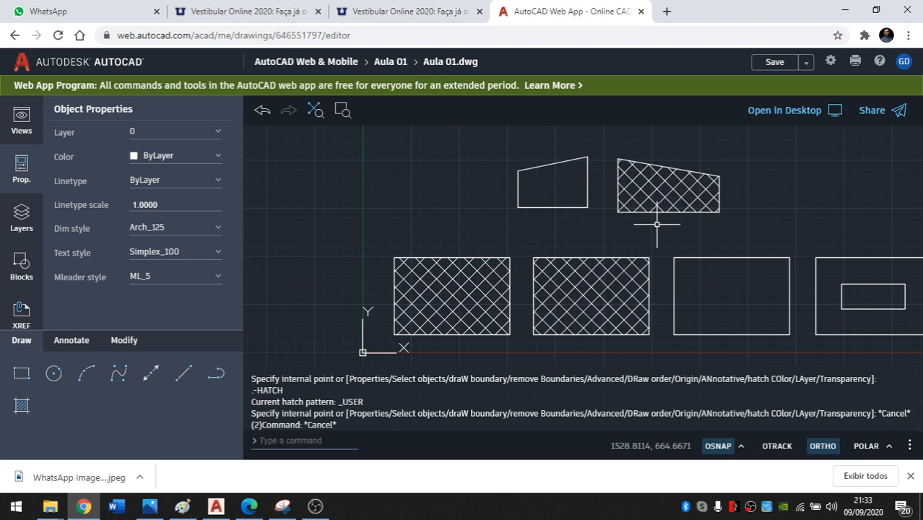
Hatch the shape built from separate lines with the same pattern by specifying an internal point.
scroll(618, 202, up, 5)
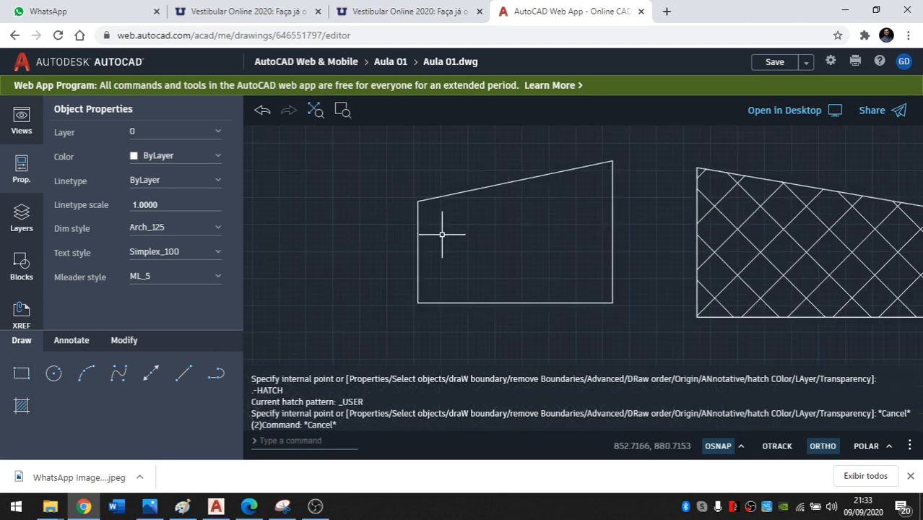
click(21, 407)
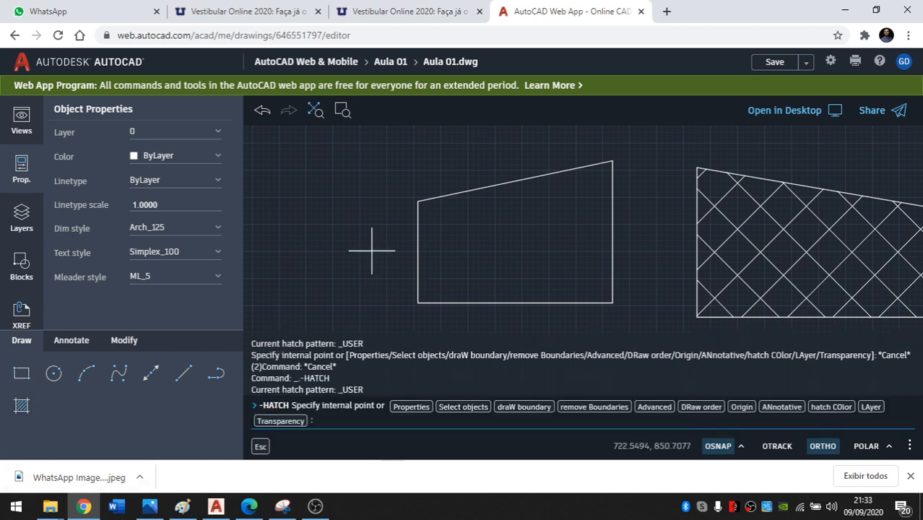
click(530, 254)
key(Return)
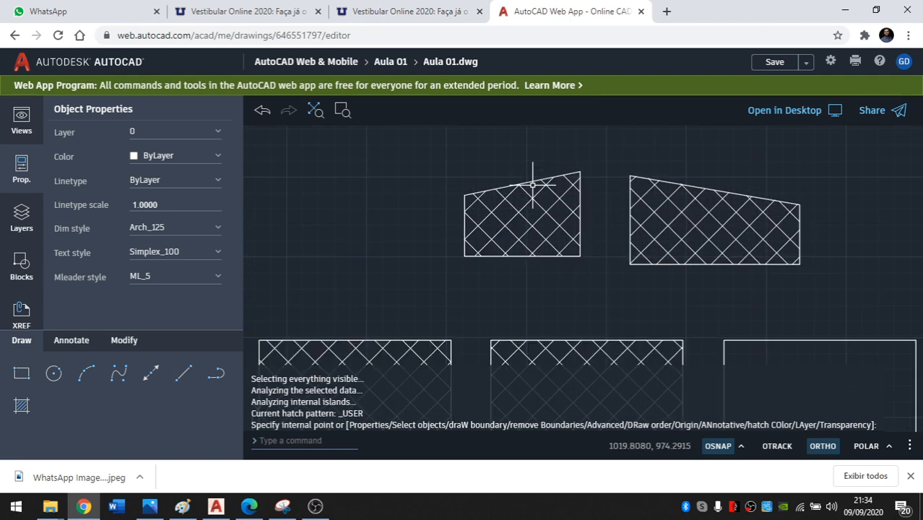
scroll(480, 294, down, 3)
scroll(509, 268, up, 1)
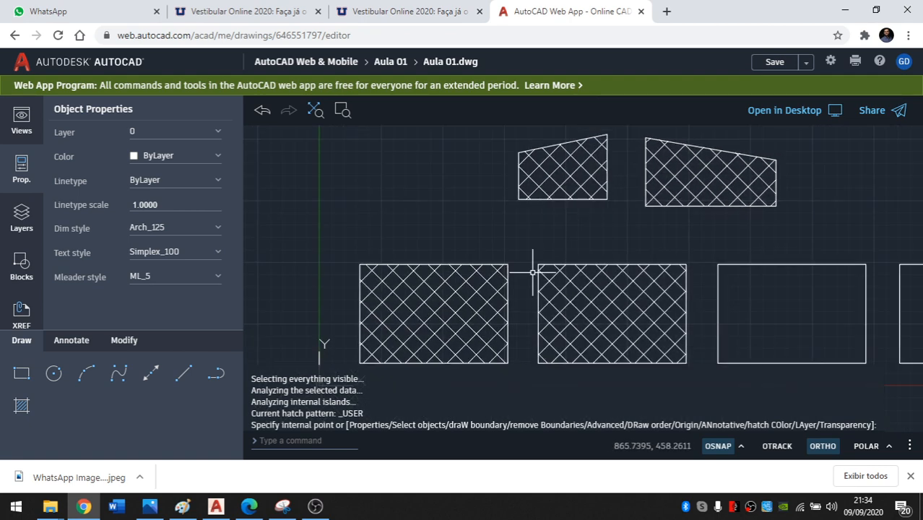
scroll(532, 272, down, 2)
key(Escape)
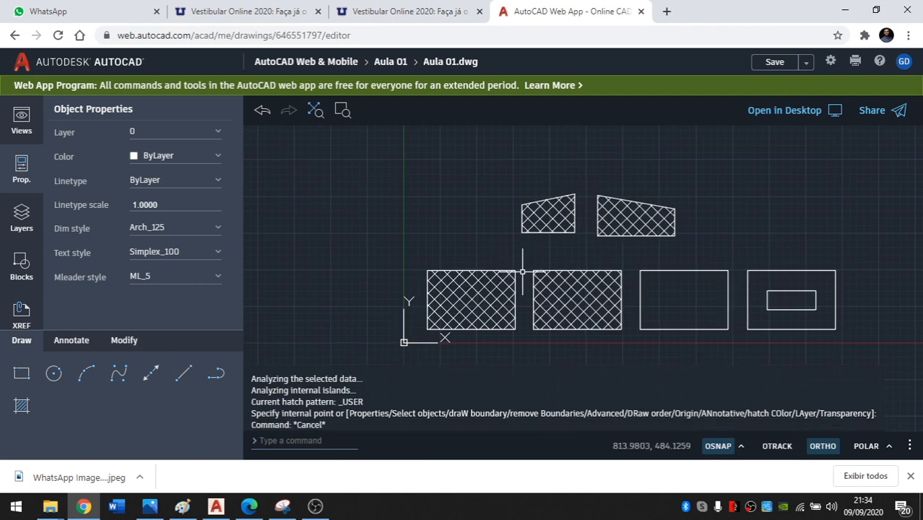
scroll(592, 243, up, 2)
key(Escape)
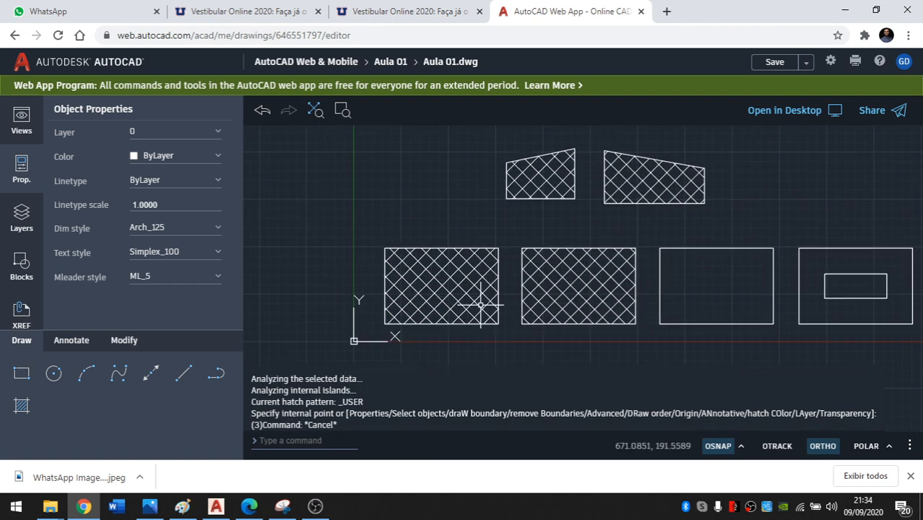
Try to remove the first rectangle's crosshatch with the Erase command.
scroll(423, 304, up, 1)
text(e)
key(Return)
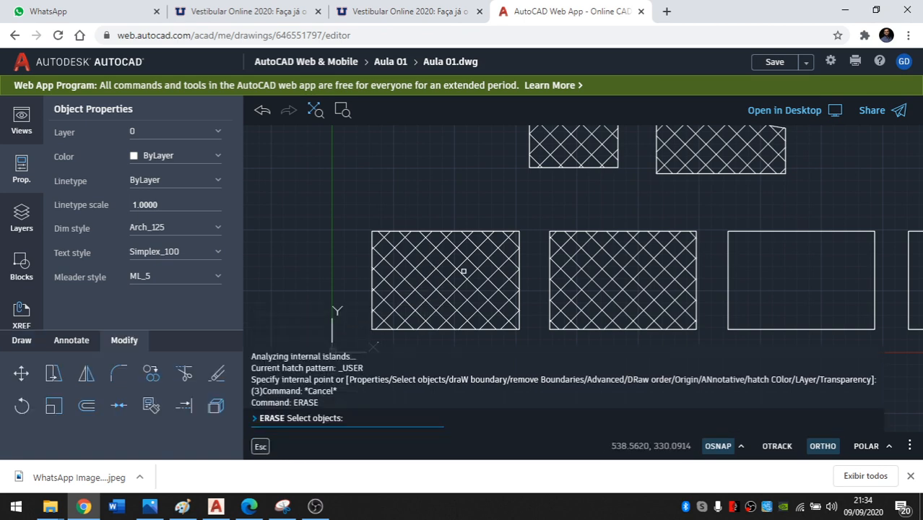
click(432, 286)
key(Return)
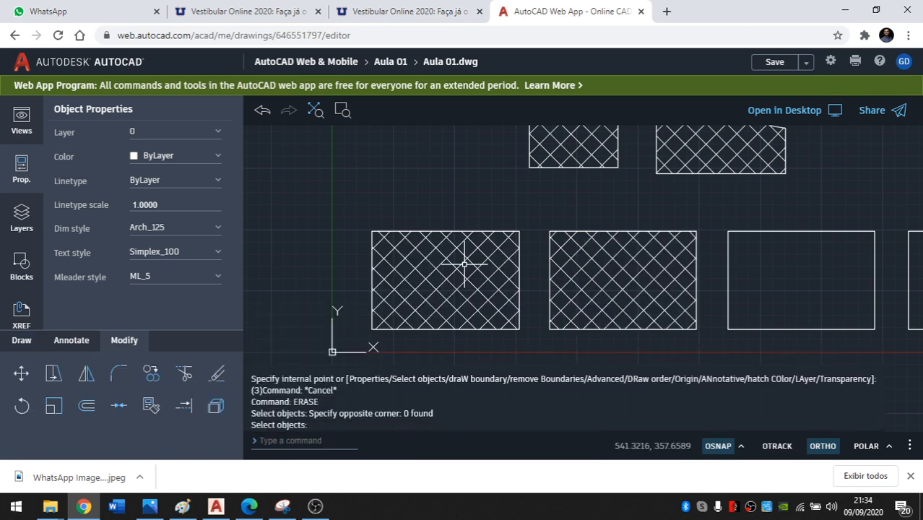
Delete the crosshatch fills of the first and second rectangles, keeping their outlines.
click(434, 260)
click(408, 292)
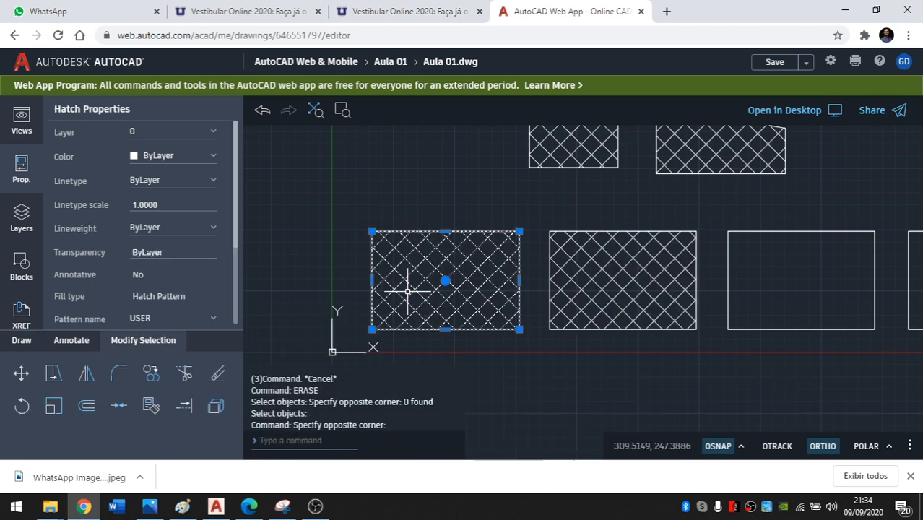
key(Delete)
click(601, 268)
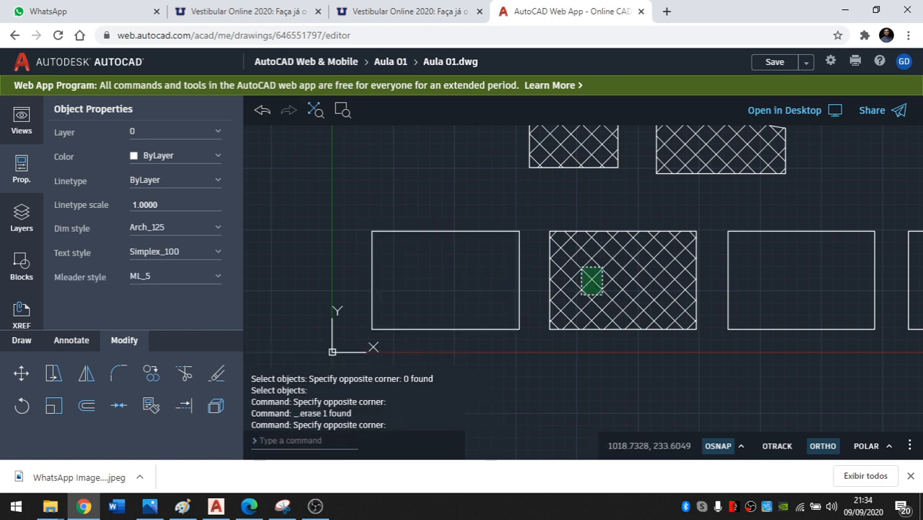
click(581, 295)
key(Delete)
middle_drag(583, 286, 498, 286)
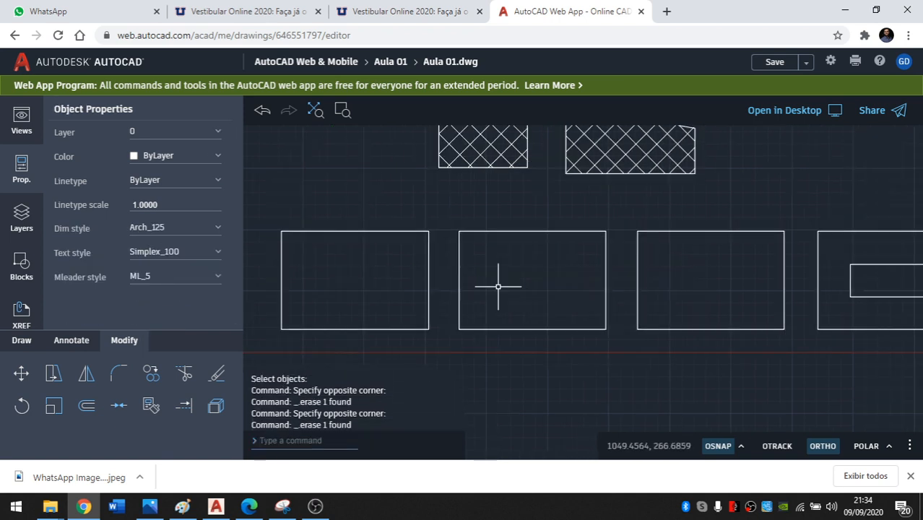
Hatch the empty first rectangle with the Solid pattern by specifying an internal point.
middle_drag(361, 282, 473, 280)
scroll(421, 279, up, 2)
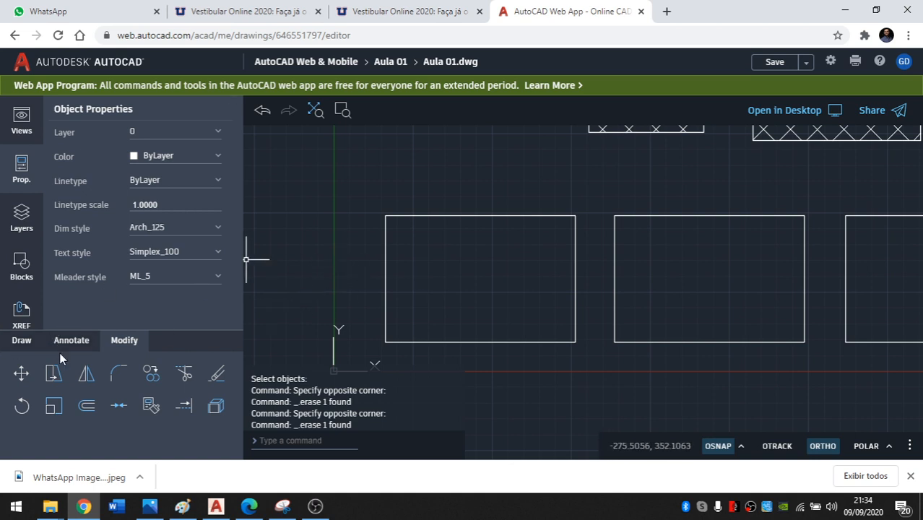
click(19, 342)
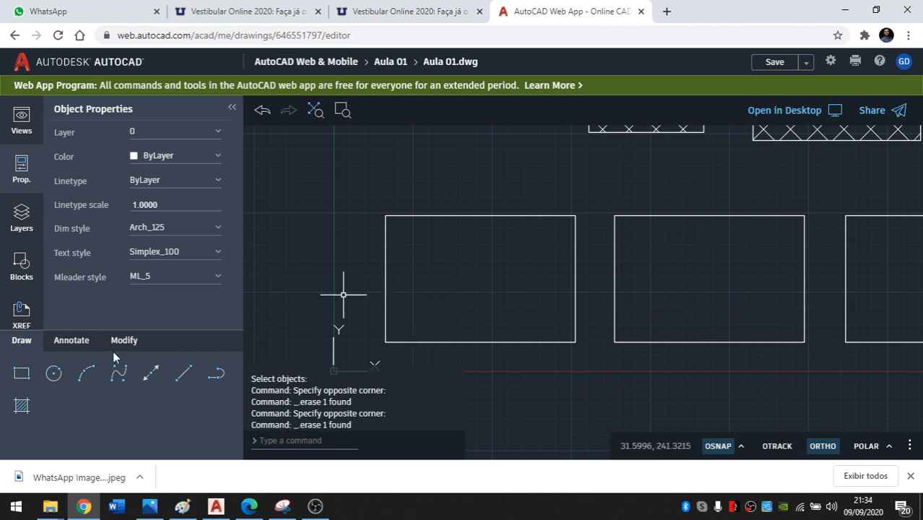
click(22, 407)
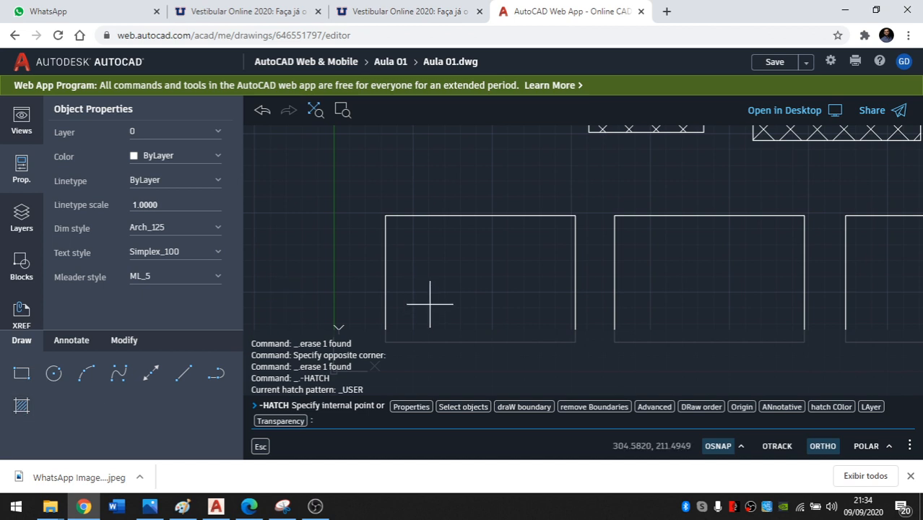
middle_drag(409, 295, 443, 254)
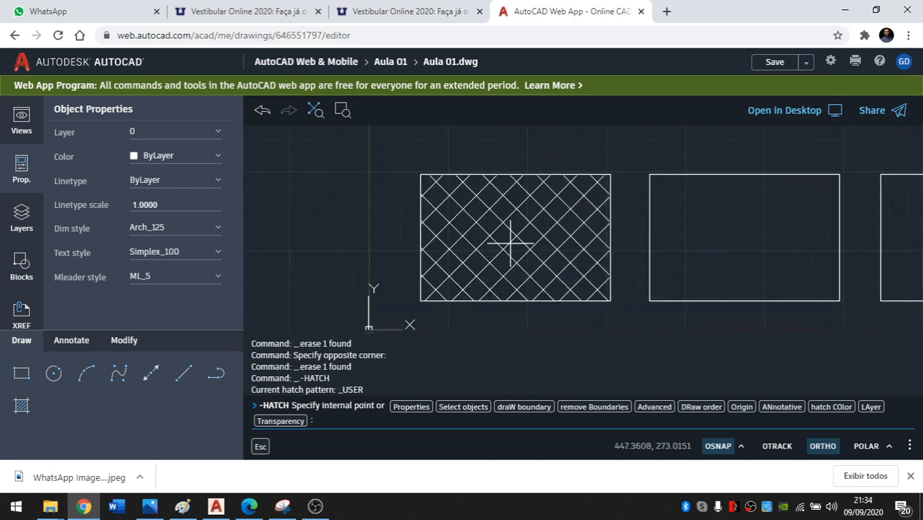
scroll(509, 244, up, 1)
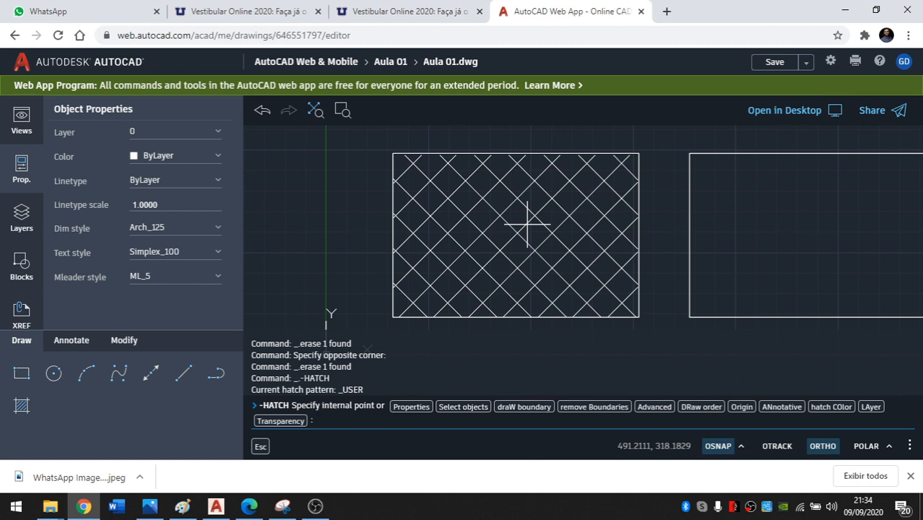
click(408, 407)
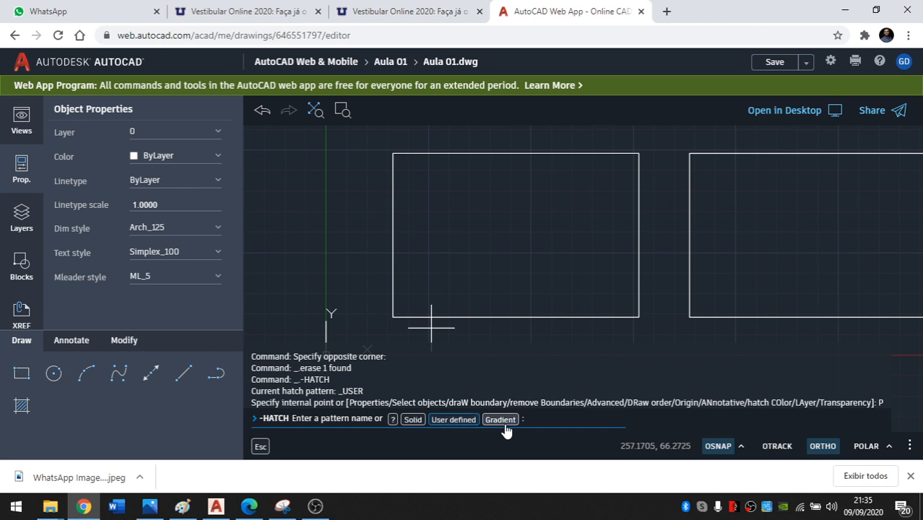
click(414, 420)
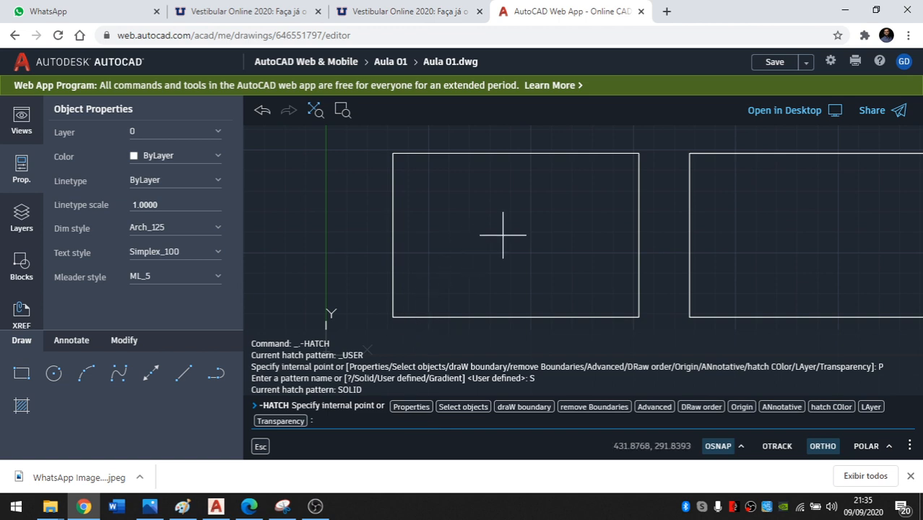
click(503, 234)
key(Return)
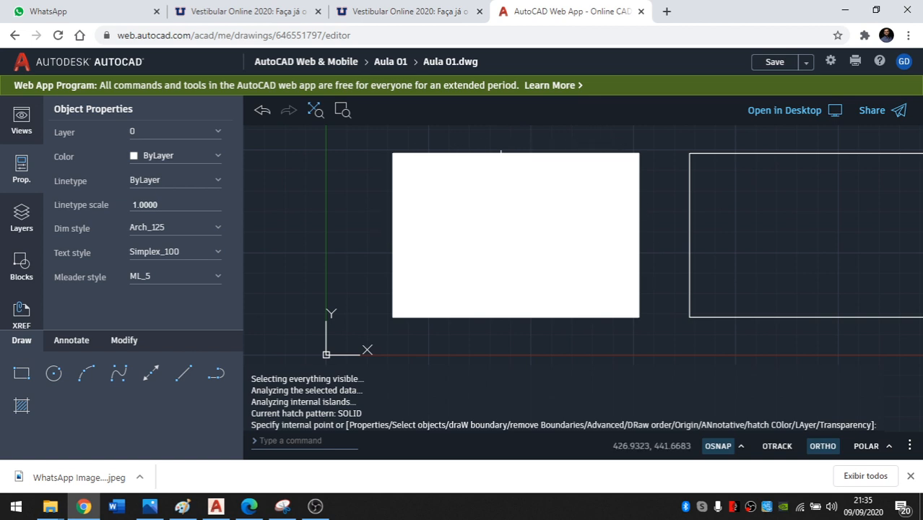
Start a hatch for the second rectangle with a user-defined pattern at 45°, line spacing 60 and no double hatching.
scroll(373, 256, down, 2)
middle_drag(507, 248, 254, 249)
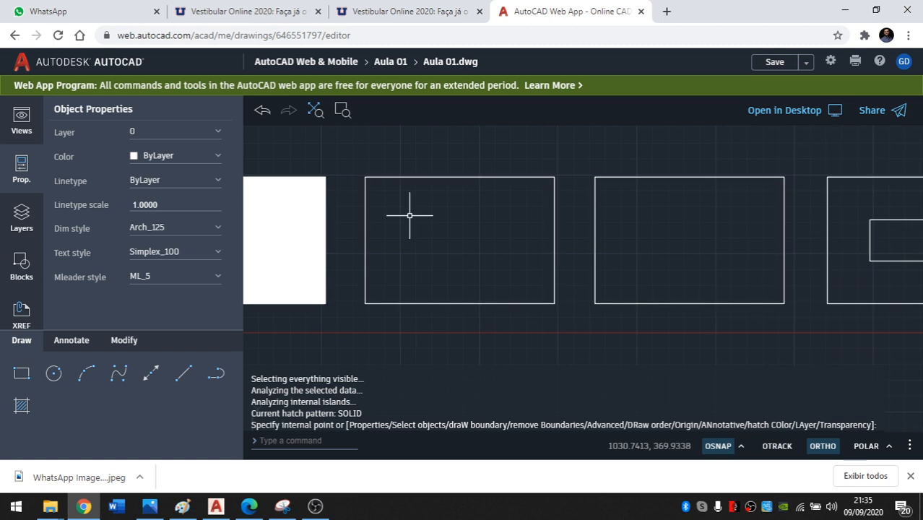
middle_drag(382, 225, 427, 225)
scroll(427, 212, up, 1)
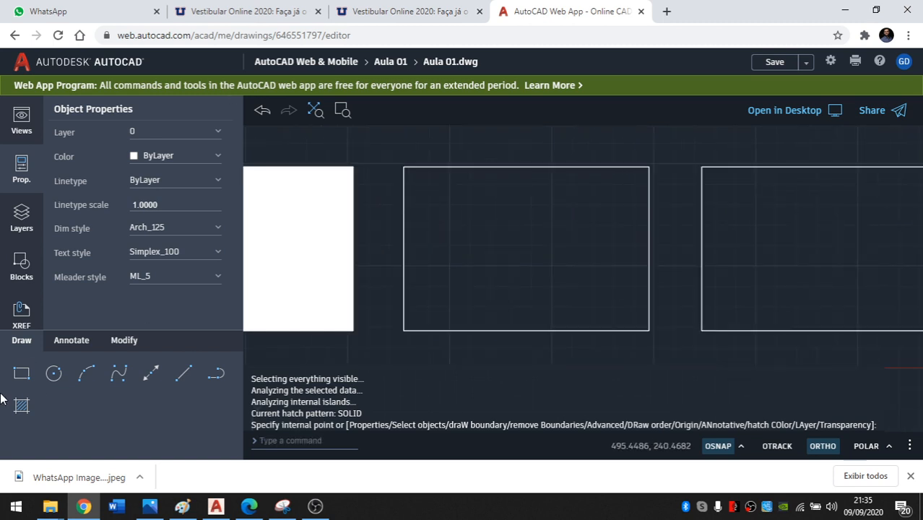
click(21, 406)
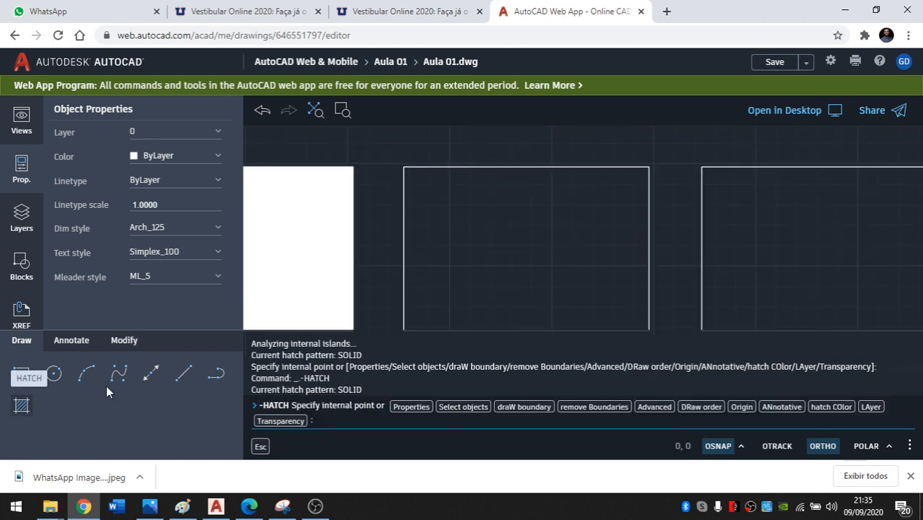
click(408, 408)
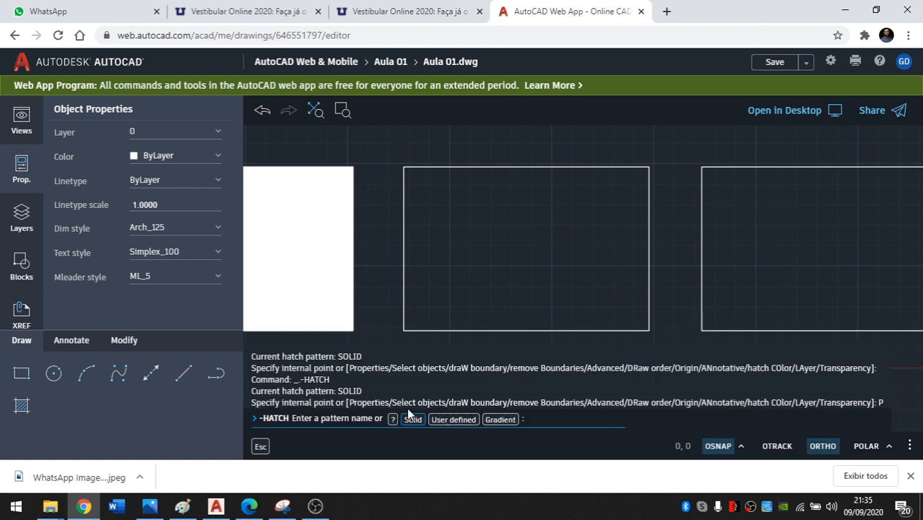
click(453, 420)
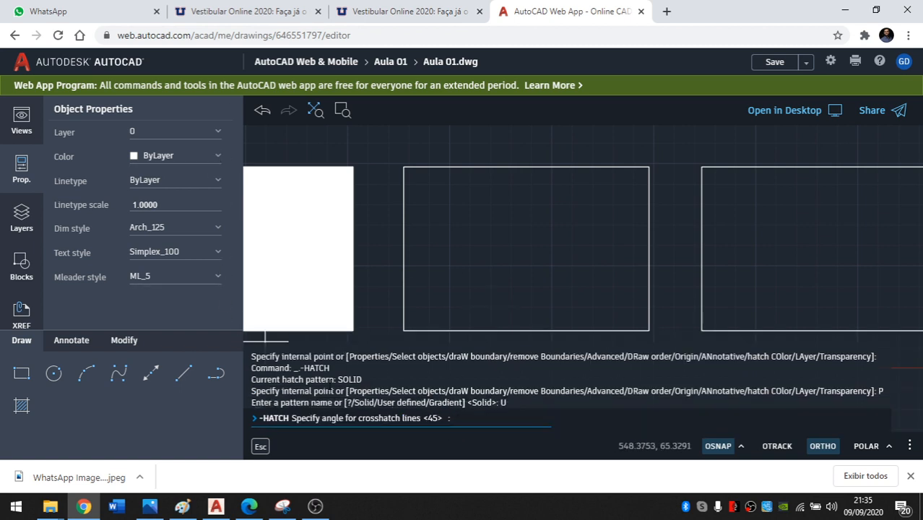
drag(296, 418, 416, 418)
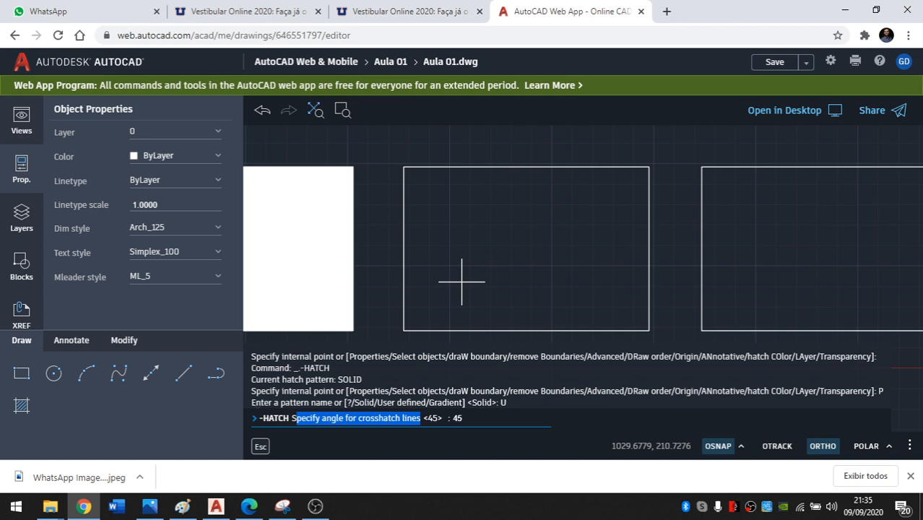
key(Return)
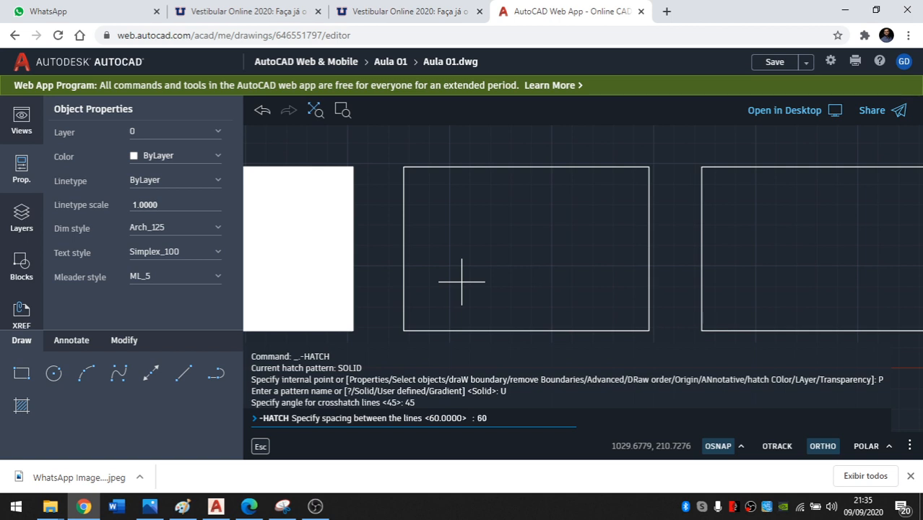
key(Return)
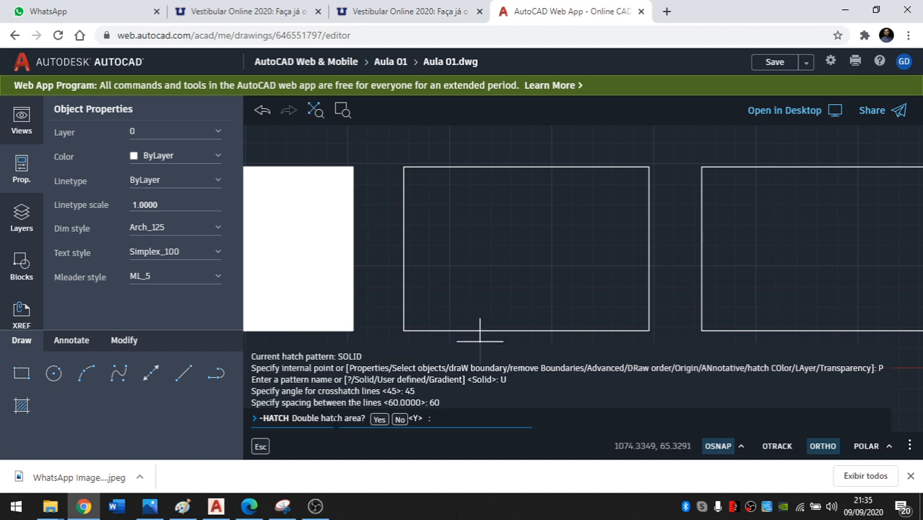
click(399, 419)
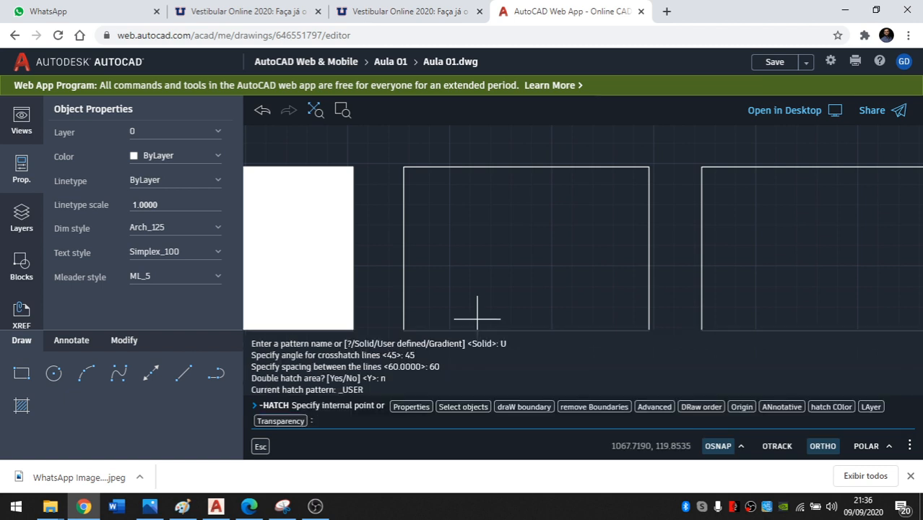
Apply the single-line hatch to the second rectangle by specifying a point inside it.
click(508, 288)
middle_drag(509, 287, 527, 237)
middle_drag(542, 198, 521, 237)
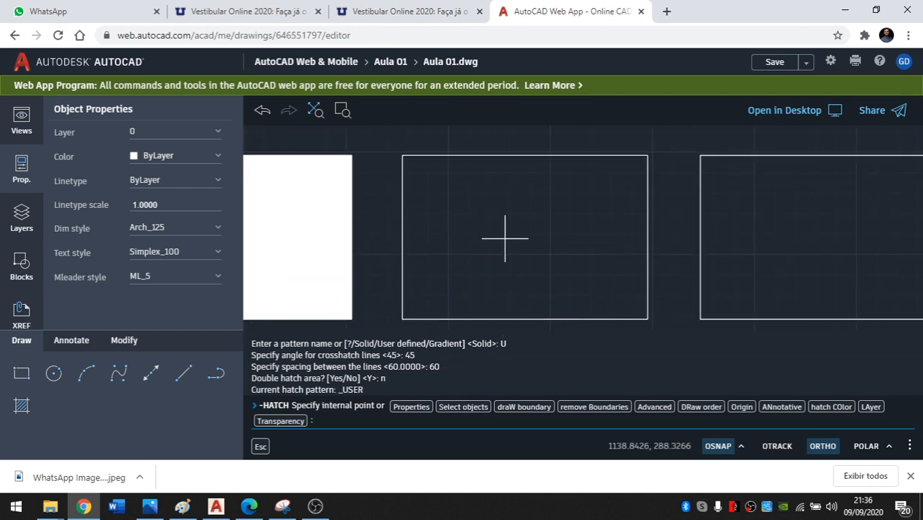
click(505, 237)
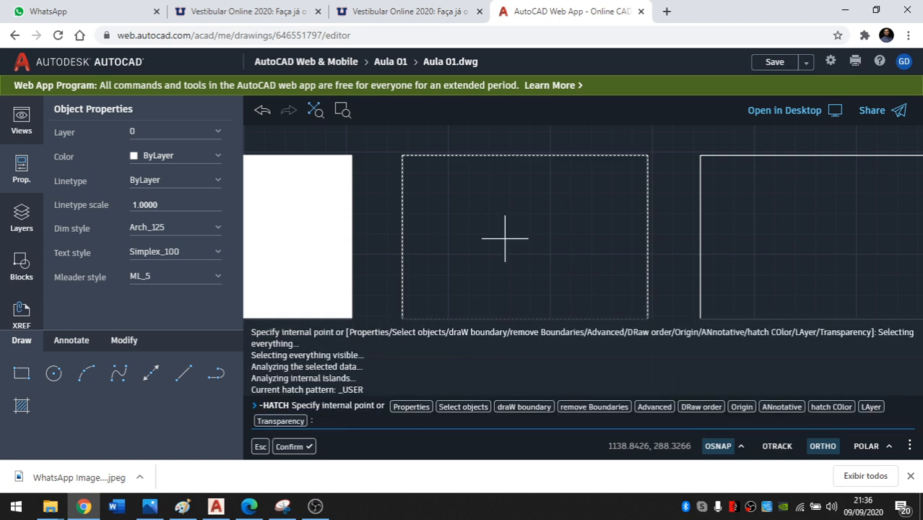
key(Return)
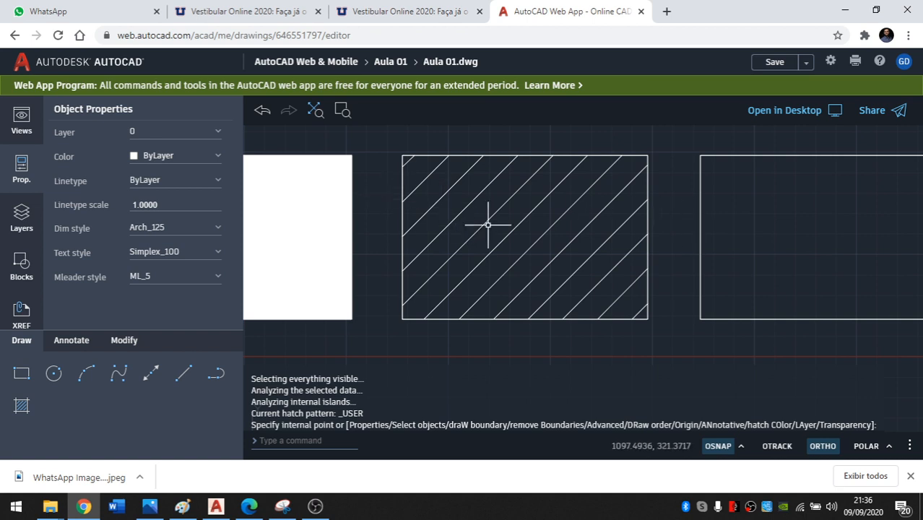
Start a hatch for the third rectangle with a user-defined pattern at 45°, line spacing 60 and double hatching enabled.
scroll(470, 234, down, 1)
middle_drag(624, 232, 470, 231)
scroll(473, 224, up, 1)
middle_drag(564, 223, 496, 214)
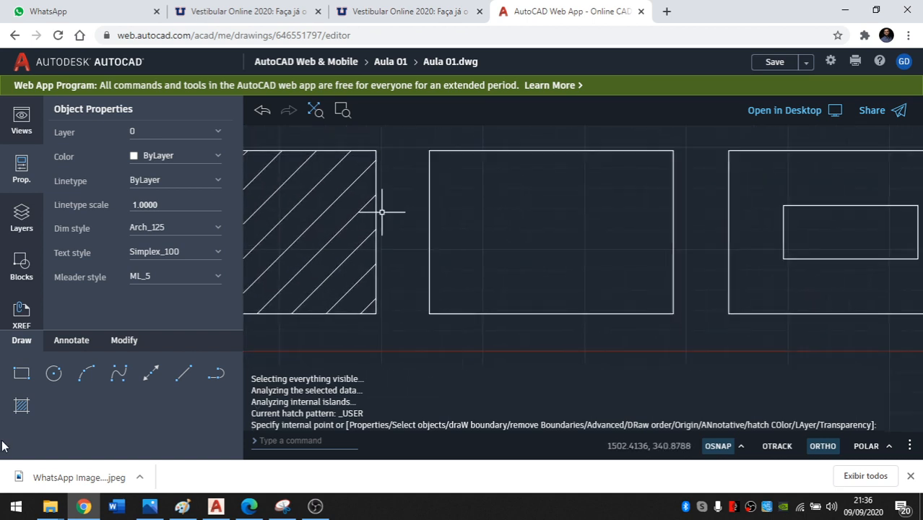
click(22, 408)
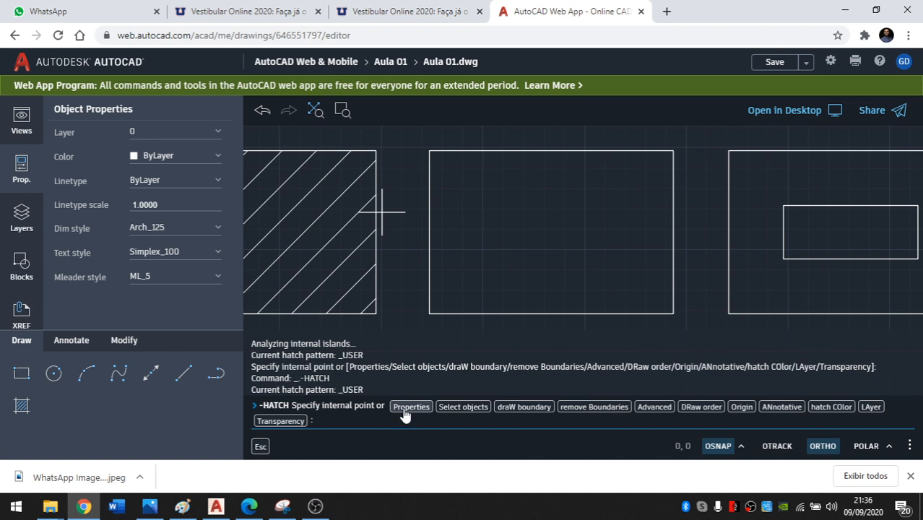
click(406, 405)
click(449, 420)
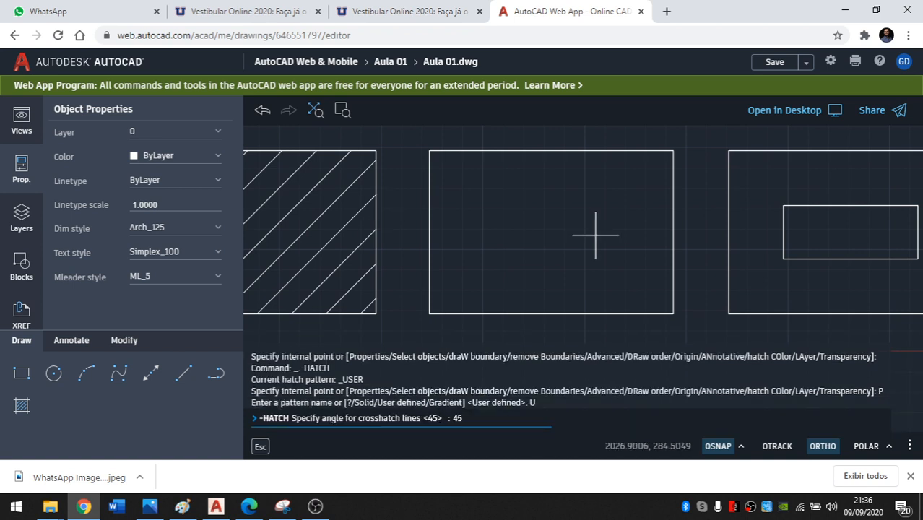
key(Return)
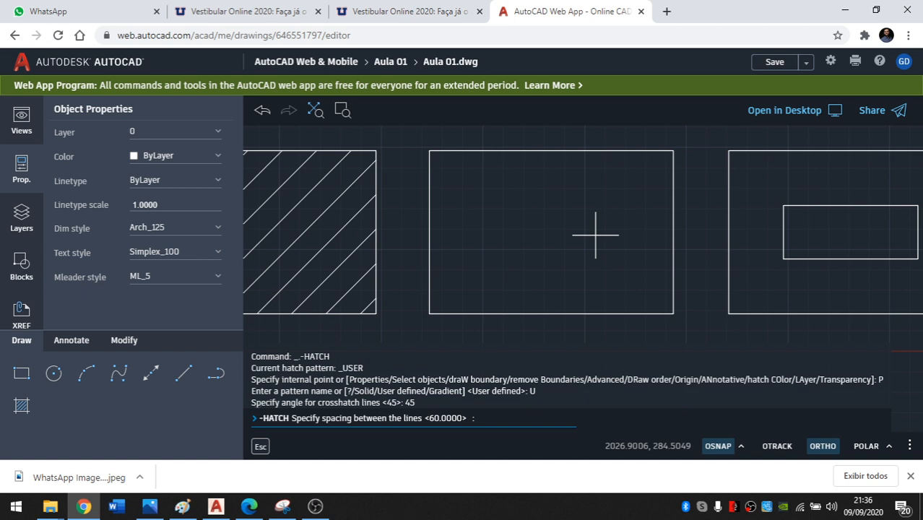
text(60)
key(Return)
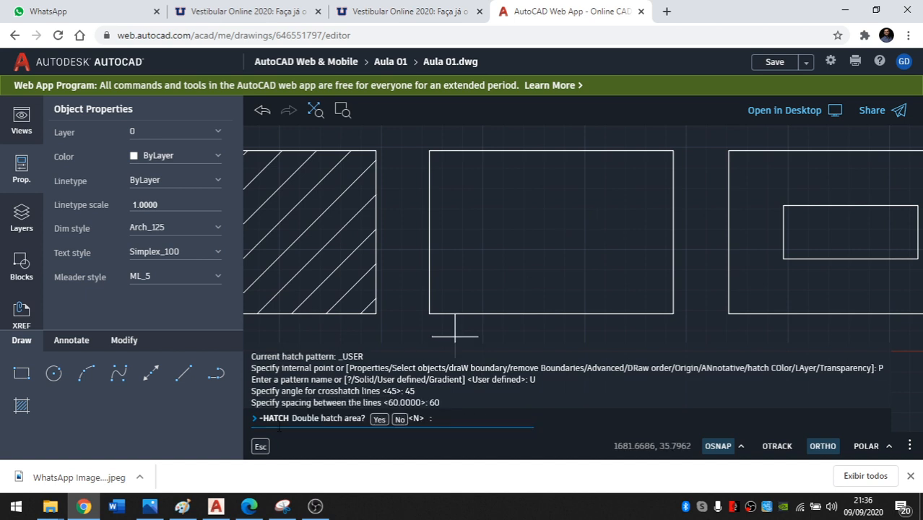
click(378, 420)
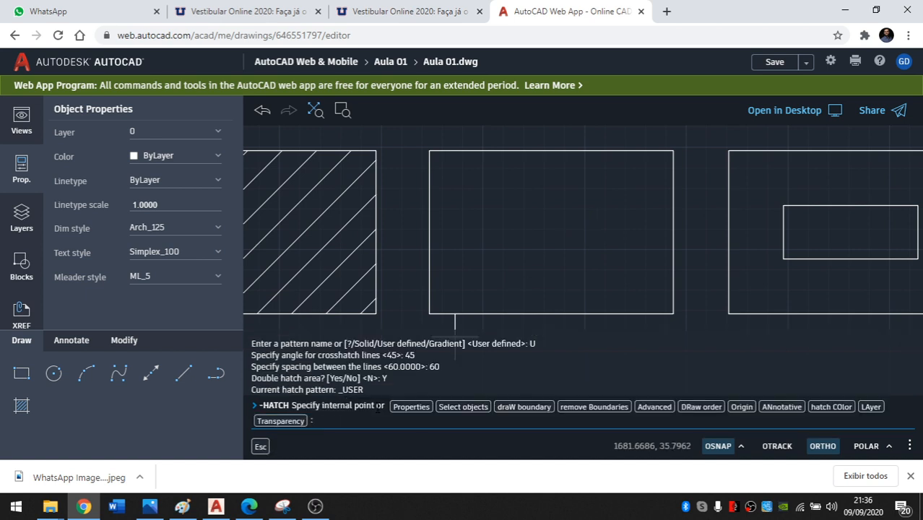
Apply the double hatch to the third rectangle using the Select objects option on its outline.
click(538, 228)
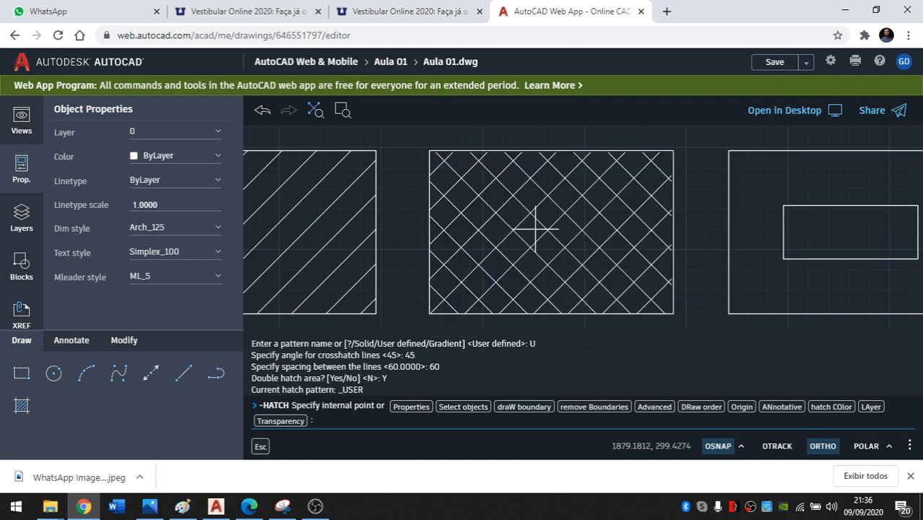
click(463, 407)
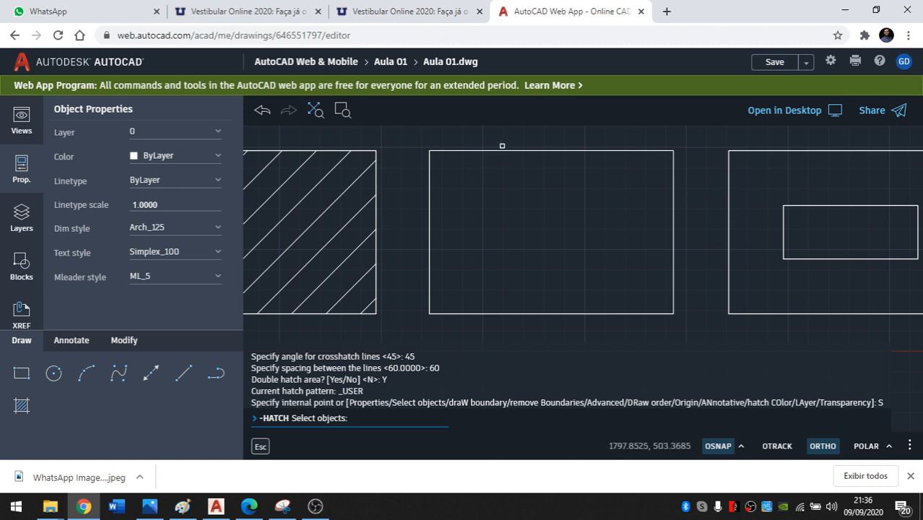
click(498, 151)
key(Return)
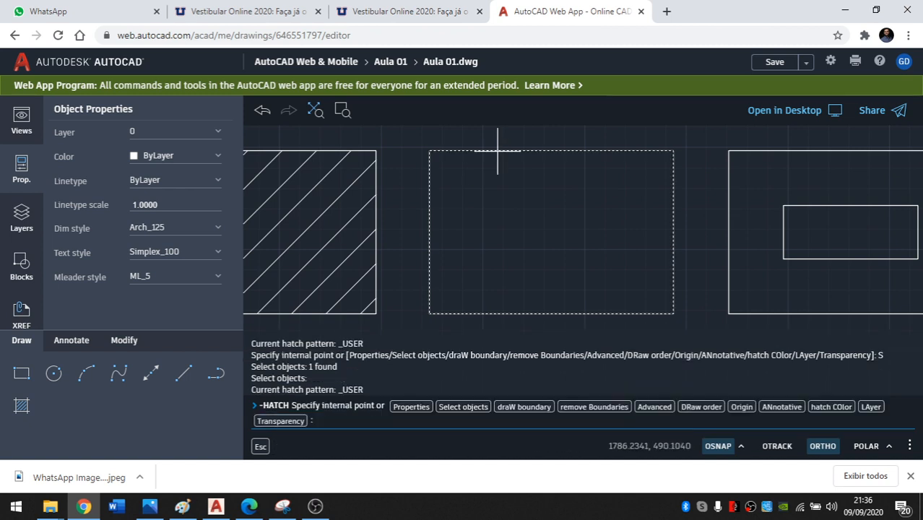
key(Return)
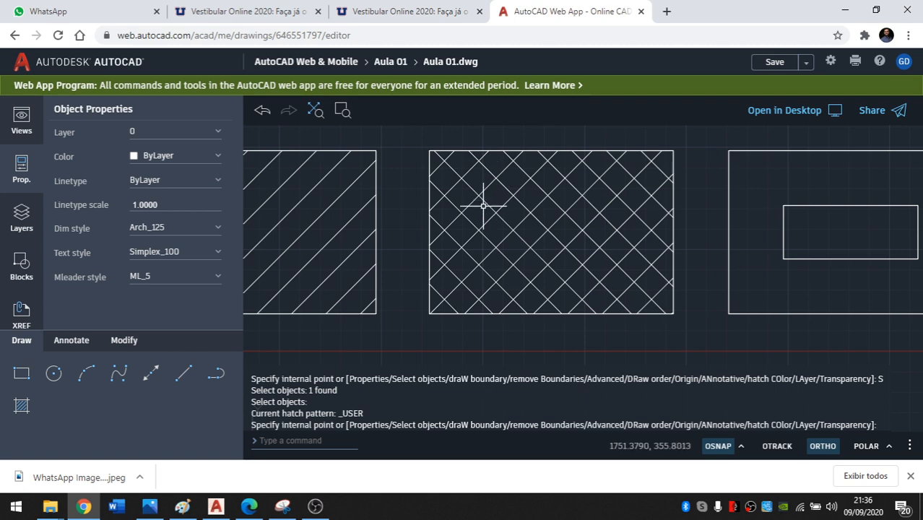
Hatch the area between the fourth rectangle's outer and inner outlines with the current user-defined pattern by specifying an internal point.
middle_drag(535, 229, 624, 226)
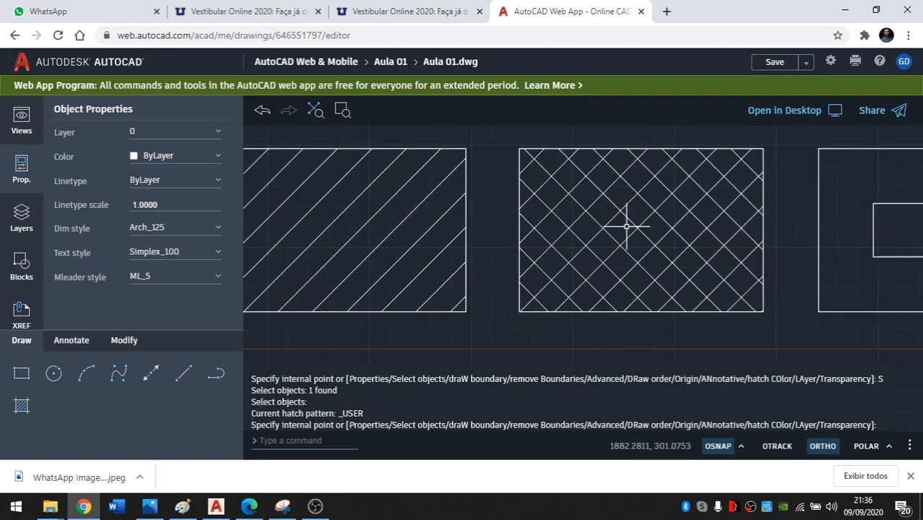
scroll(644, 220, down, 2)
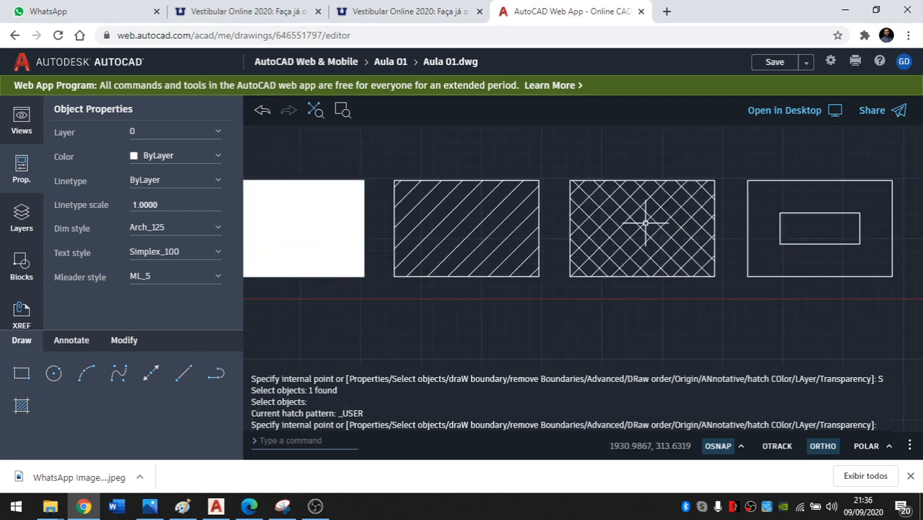
middle_drag(580, 215, 638, 210)
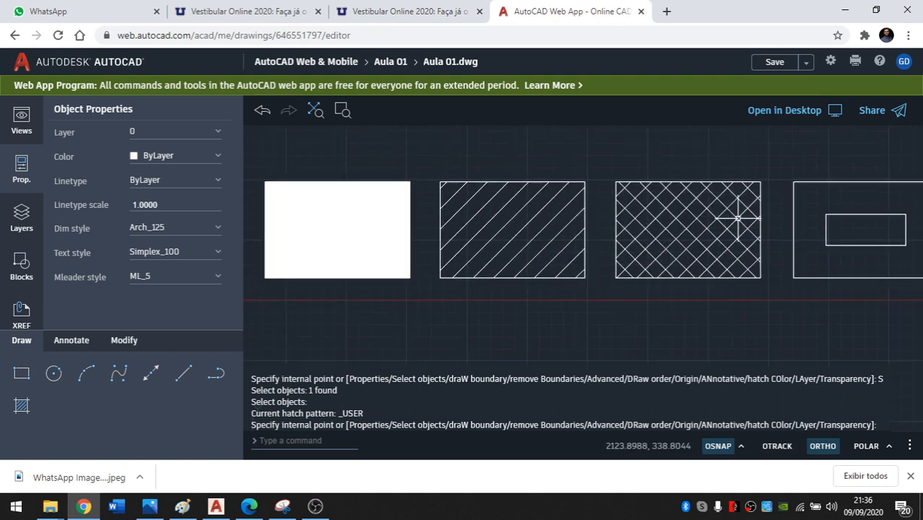
middle_drag(739, 224, 614, 229)
scroll(787, 205, up, 1)
middle_drag(791, 207, 756, 203)
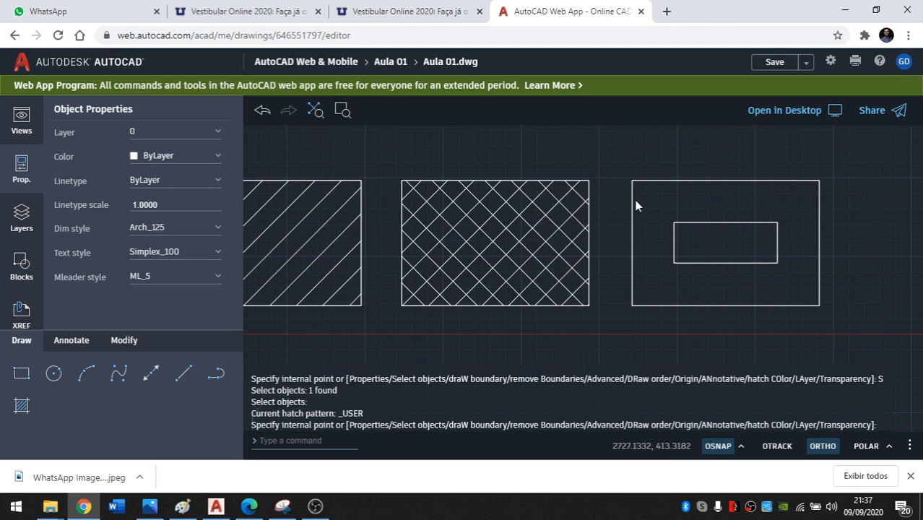
click(25, 406)
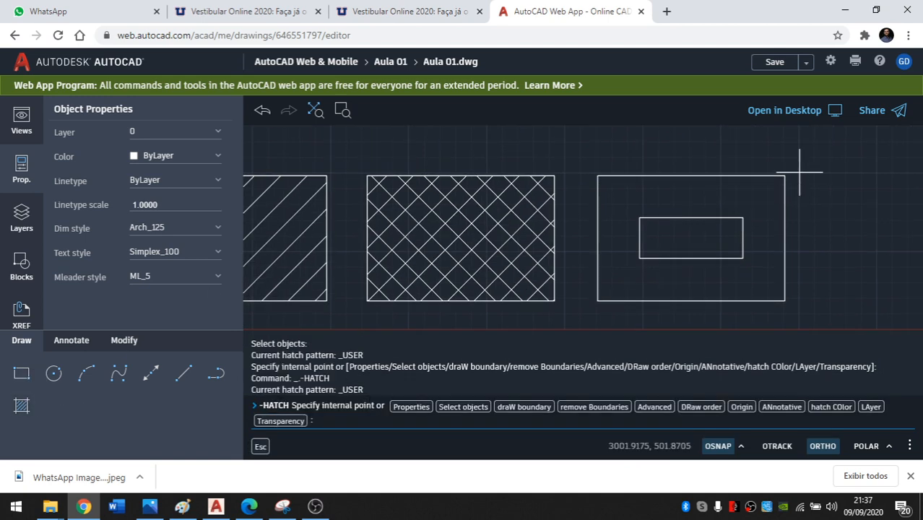
scroll(800, 175, up, 2)
scroll(618, 174, down, 2)
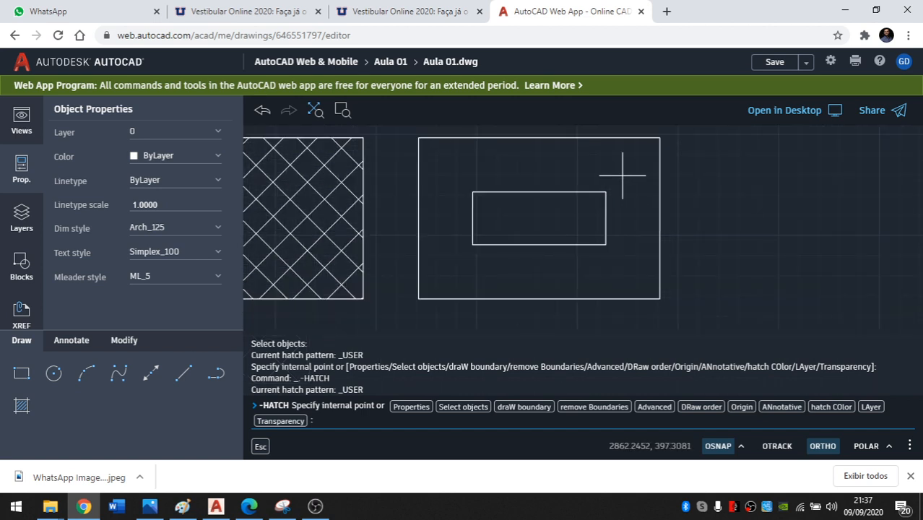
click(544, 150)
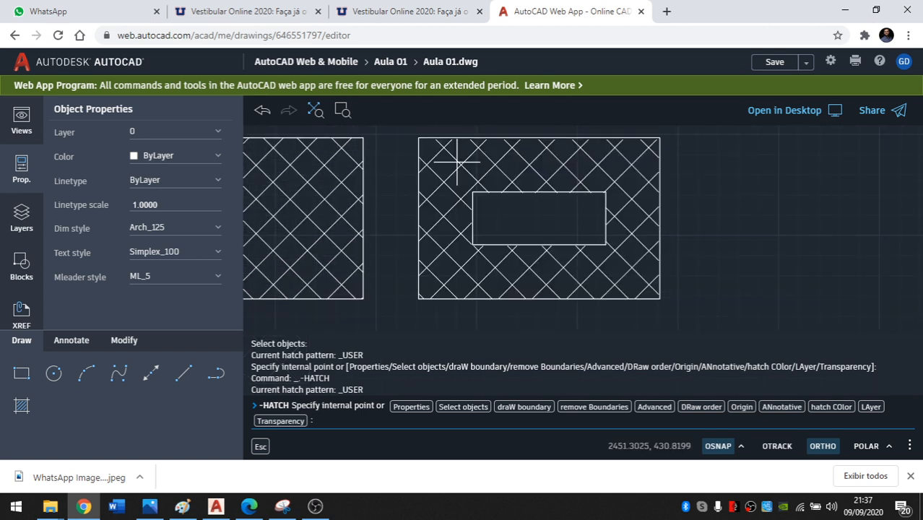
click(456, 163)
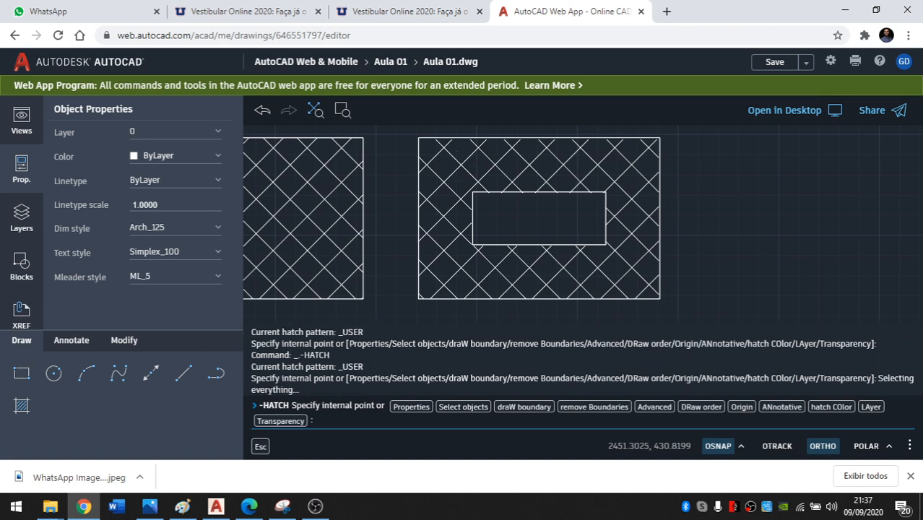
key(Return)
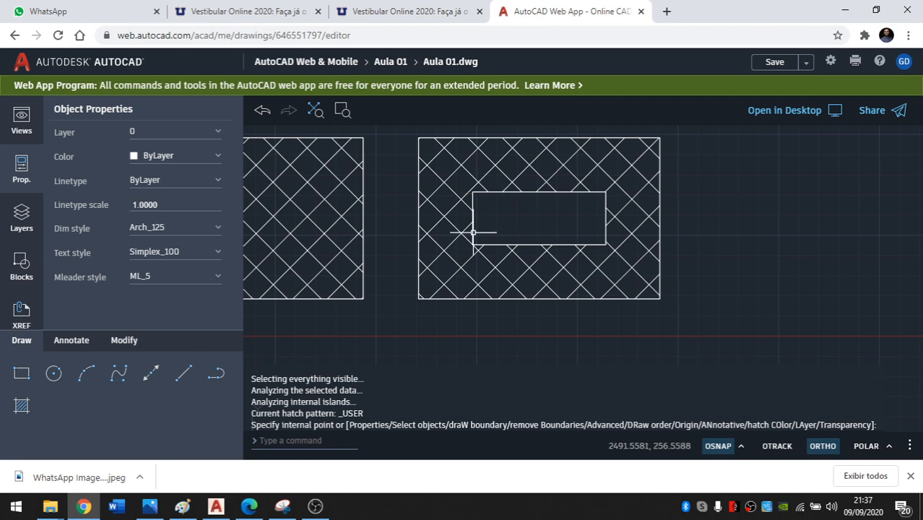
scroll(604, 239, down, 3)
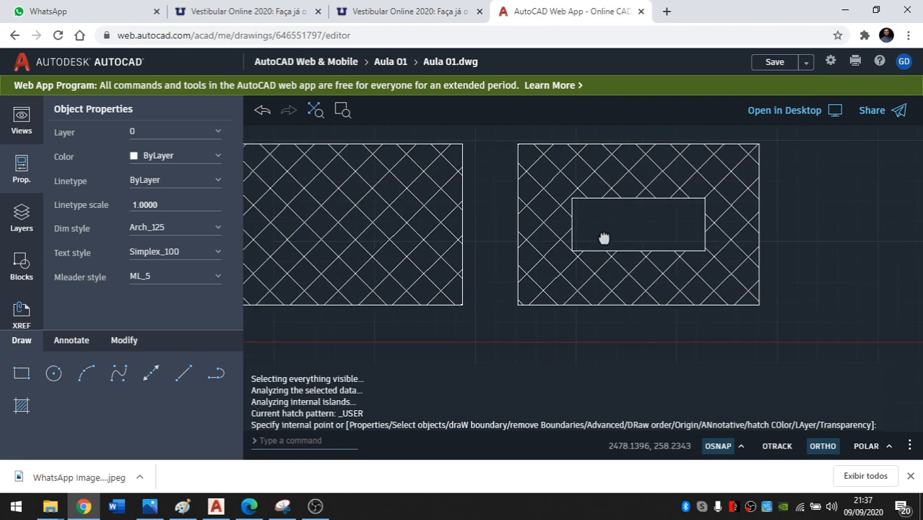
scroll(733, 210, up, 2)
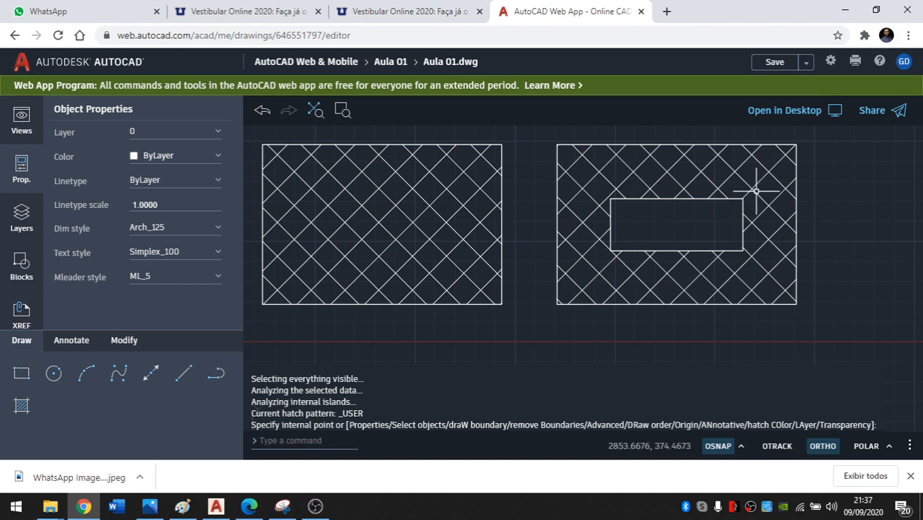
scroll(757, 211, down, 3)
middle_drag(561, 219, 619, 259)
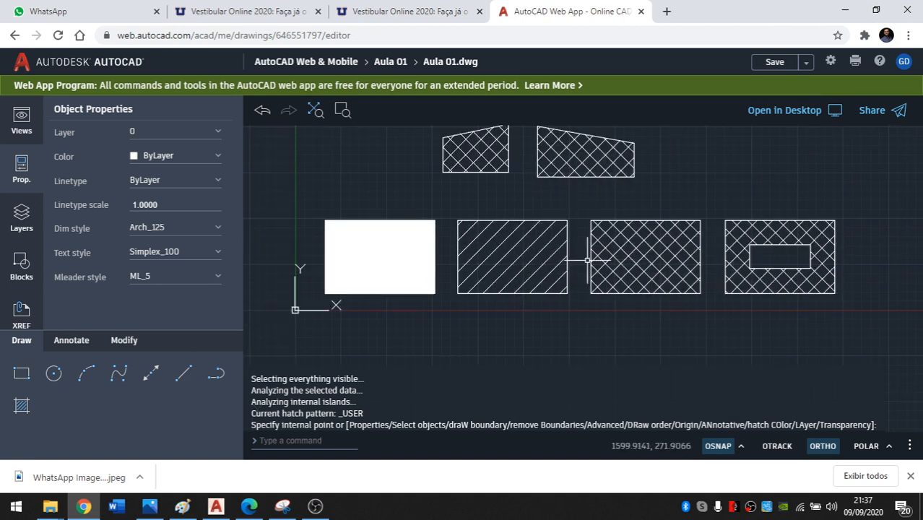
scroll(536, 260, down, 2)
scroll(635, 258, up, 2)
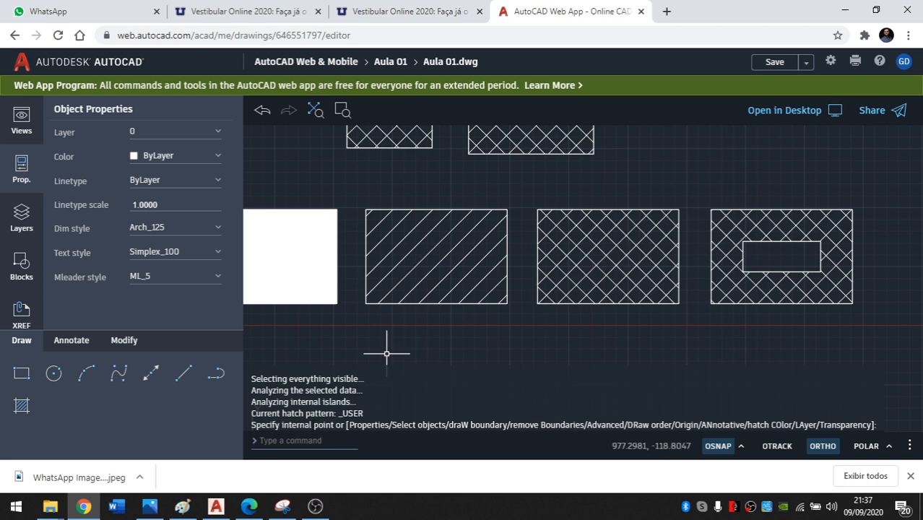
click(30, 403)
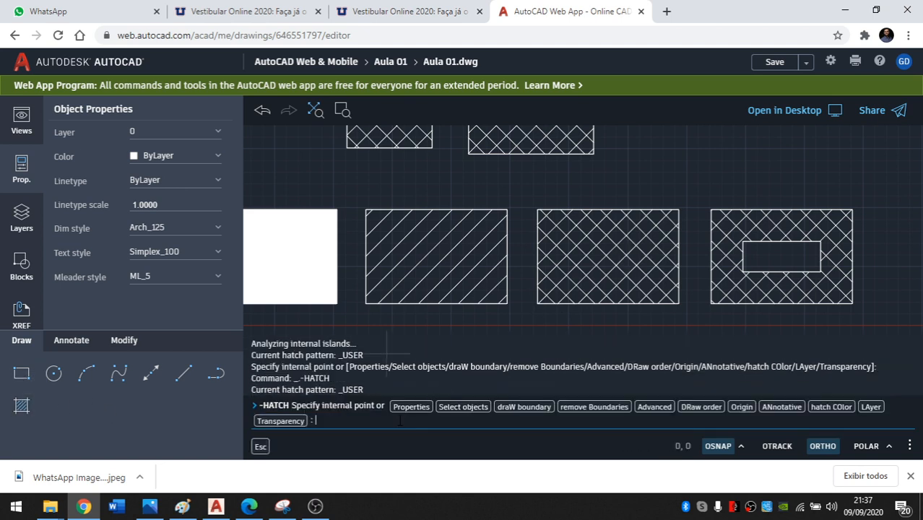
click(411, 409)
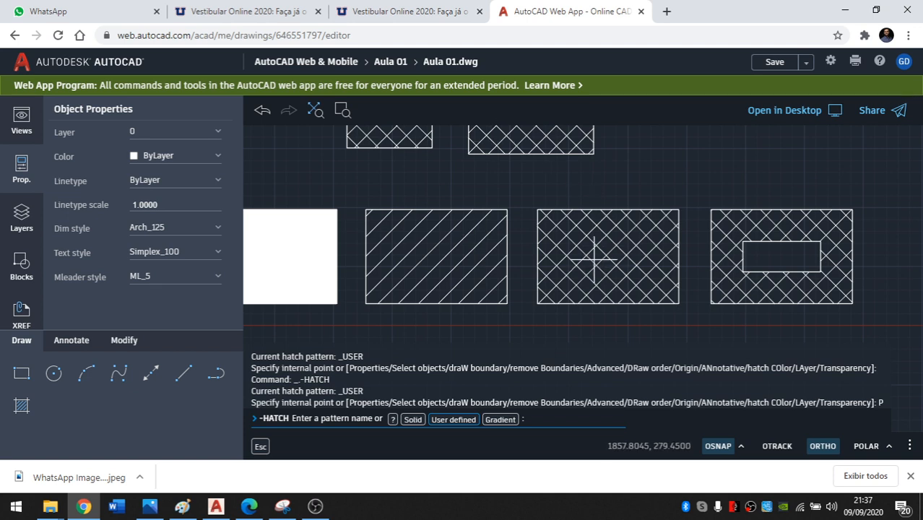
key(Escape)
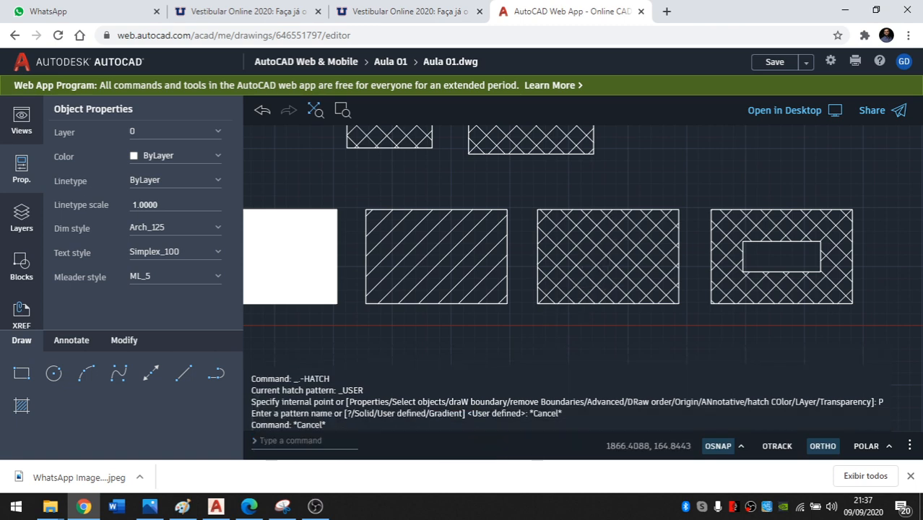
Select the third rectangle's double hatch and examine its properties, including layer, linetype, pattern name, angle and spacing.
scroll(545, 257, up, 2)
middle_drag(518, 280, 587, 280)
mouse_move(592, 279)
middle_down()
mouse_move(408, 257)
mouse_move(716, 254)
middle_up()
middle_drag(715, 253, 422, 252)
key(Escape)
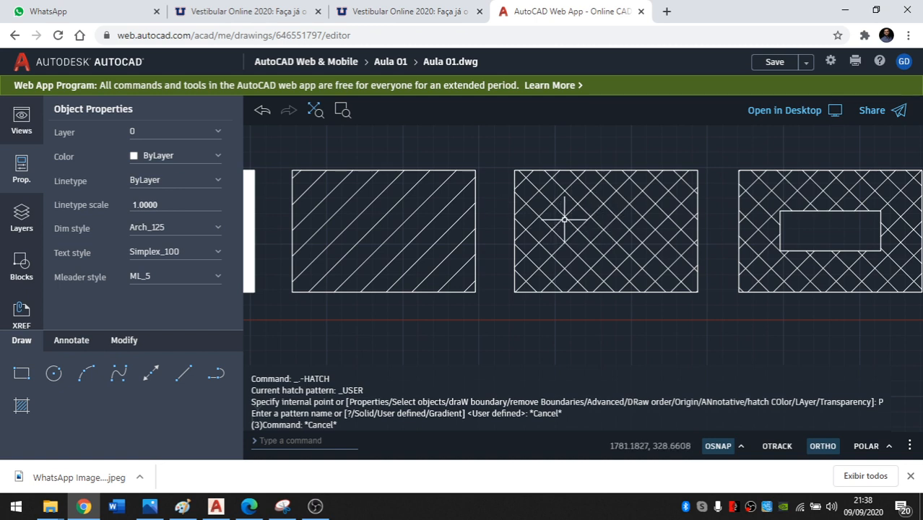
click(562, 216)
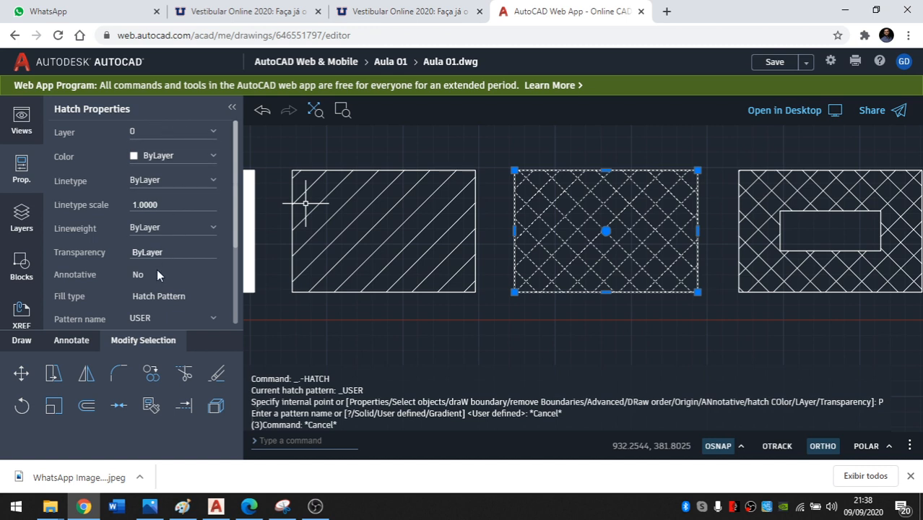
click(213, 133)
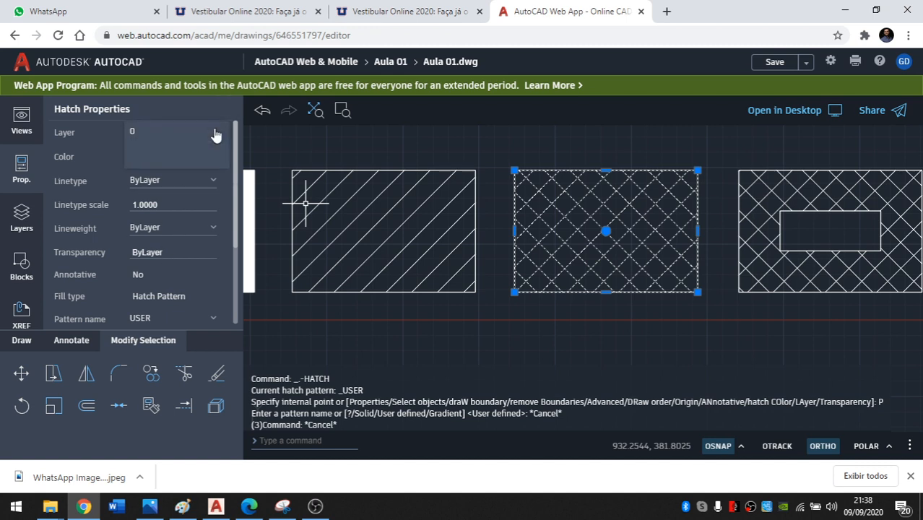
click(217, 135)
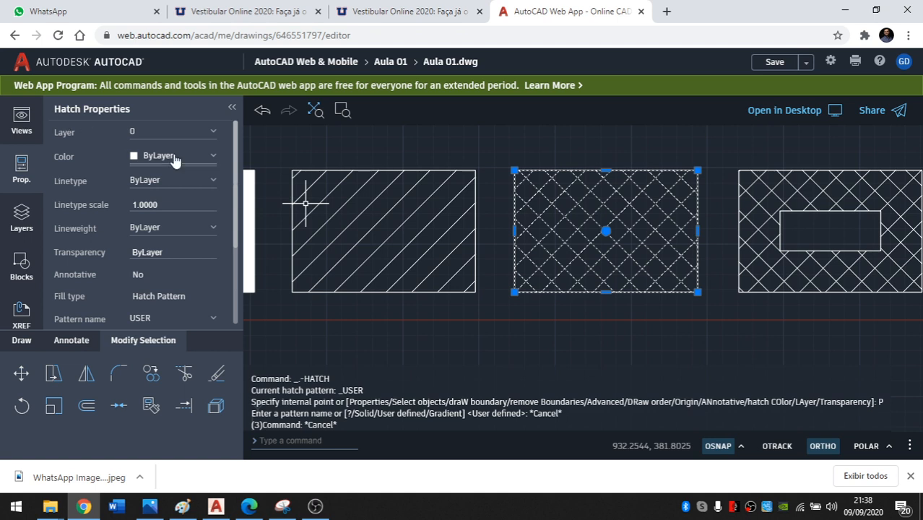
click(158, 184)
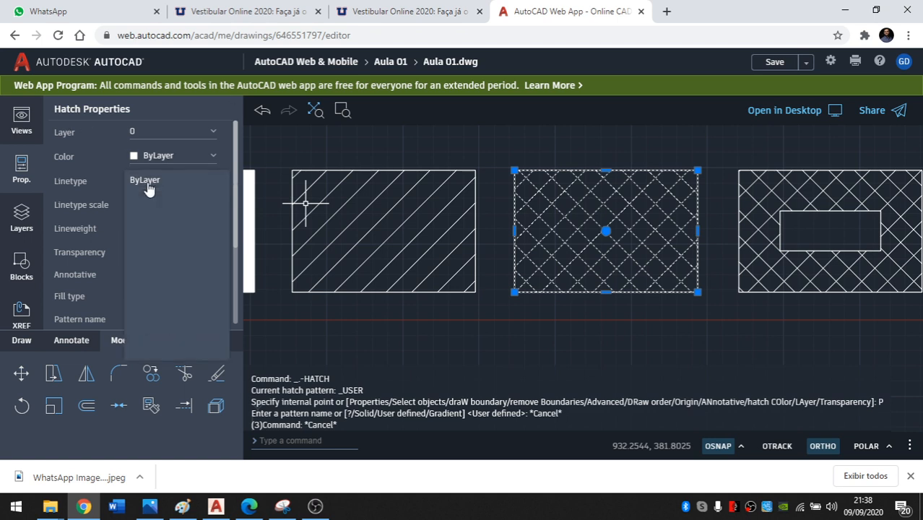
click(157, 186)
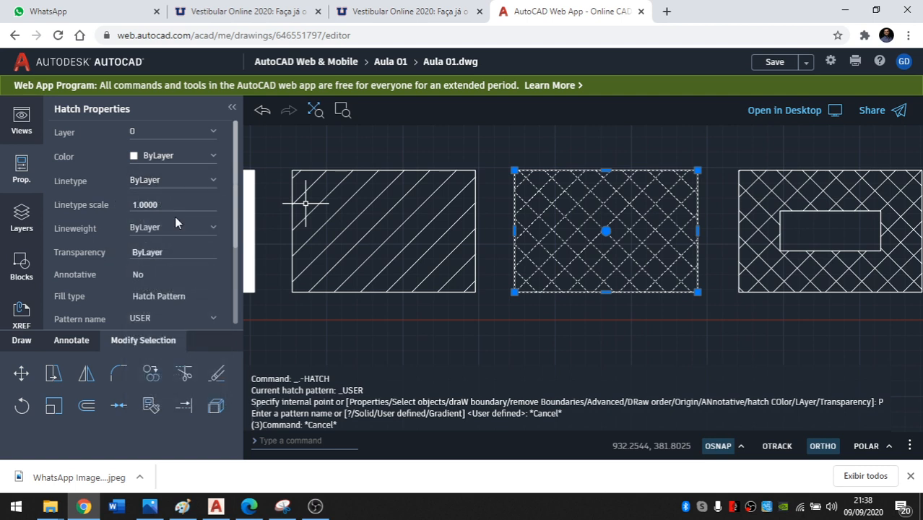
scroll(173, 213, down, 2)
scroll(155, 191, up, 2)
scroll(166, 209, down, 2)
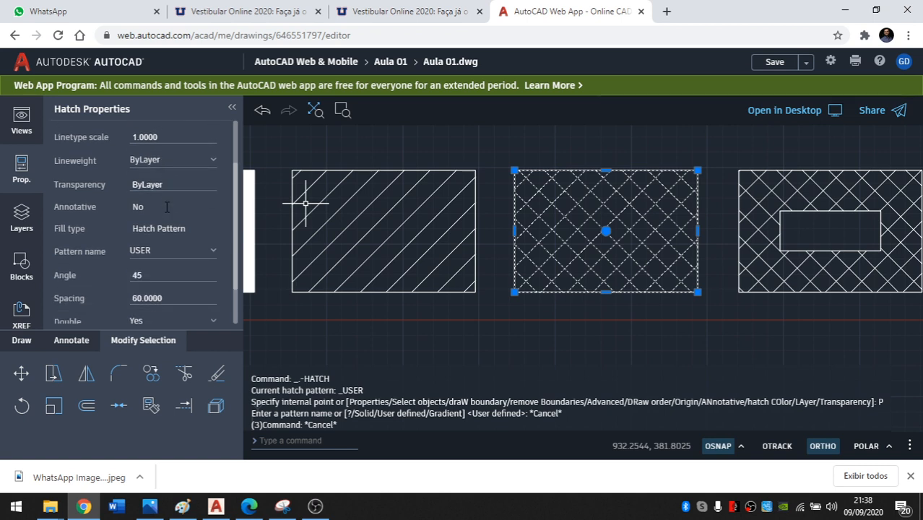
scroll(165, 206, down, 2)
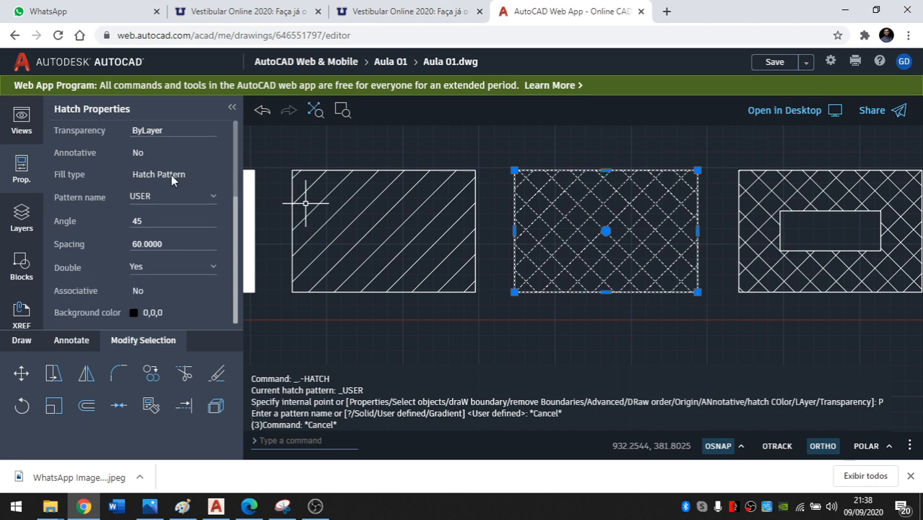
scroll(174, 174, up, 2)
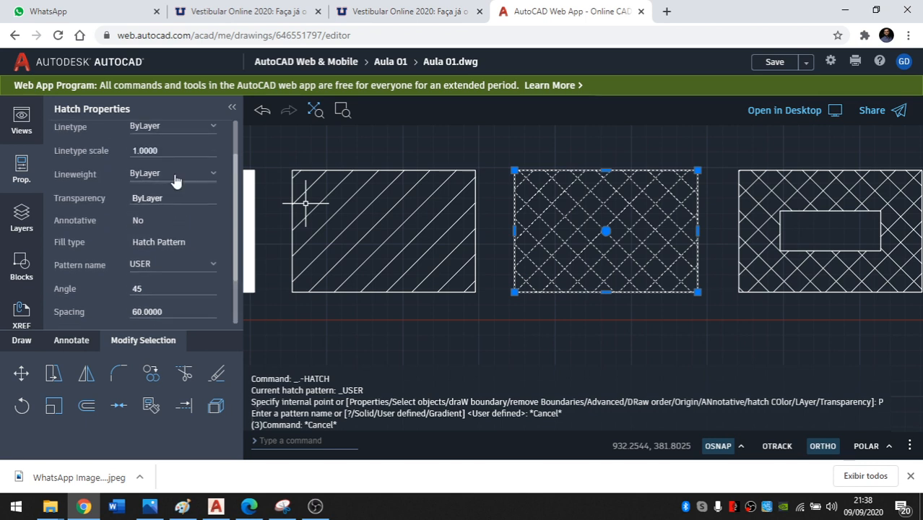
Change the pattern of the third rectangle's hatch from user-defined to EARTH and deselect it.
click(179, 266)
click(179, 269)
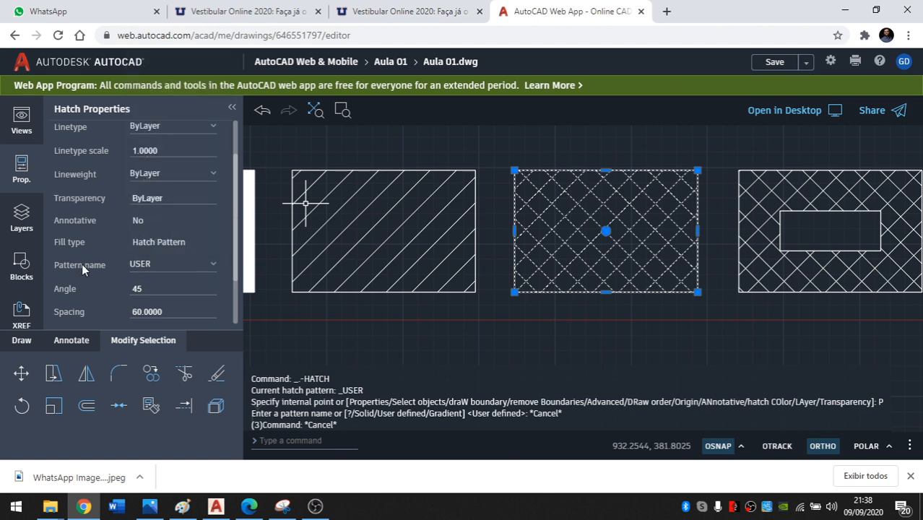
click(168, 268)
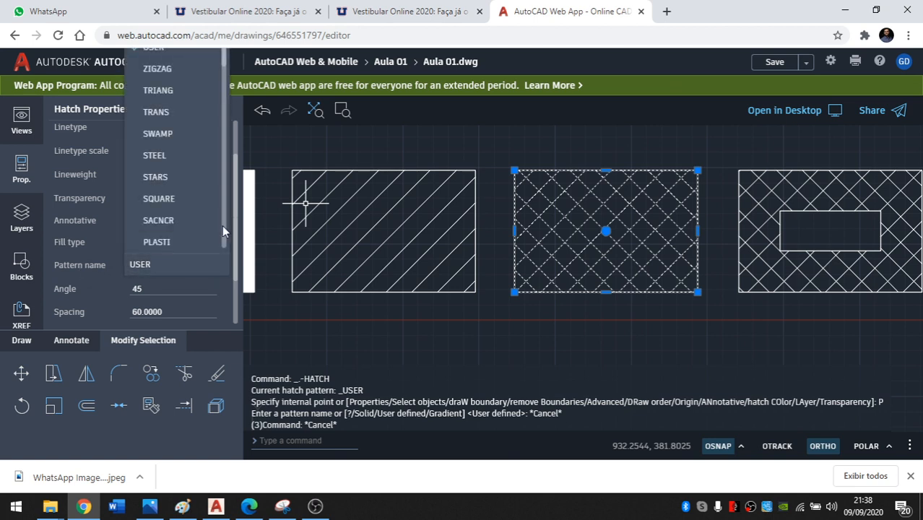
drag(223, 63, 220, 162)
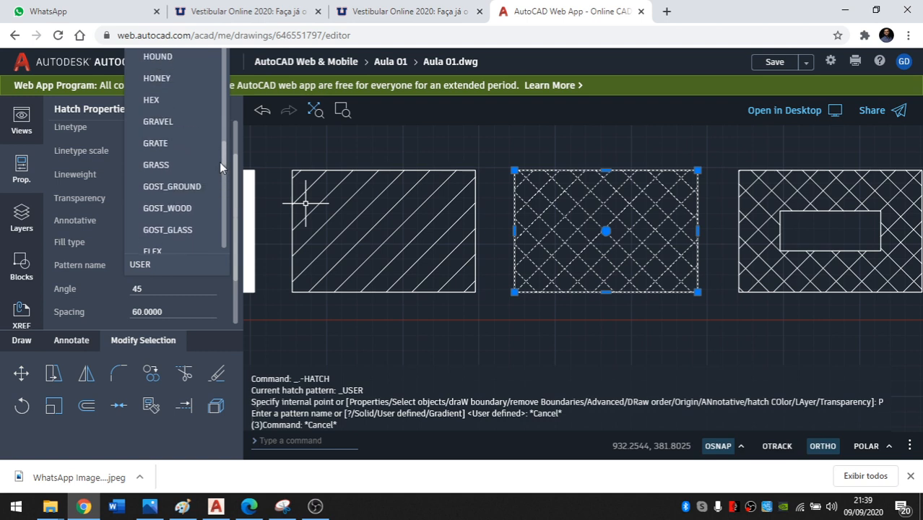
mouse_move(219, 162)
mouse_down()
mouse_move(225, 136)
mouse_move(221, 173)
mouse_up()
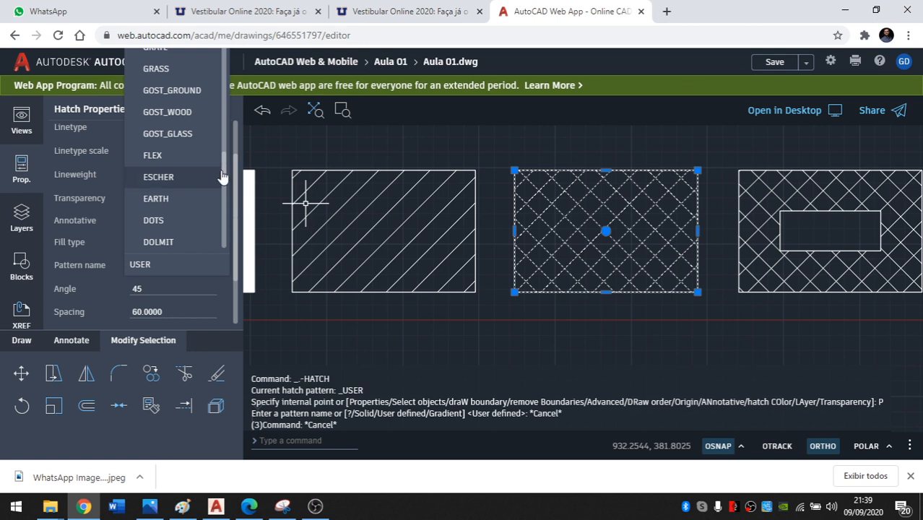
click(154, 200)
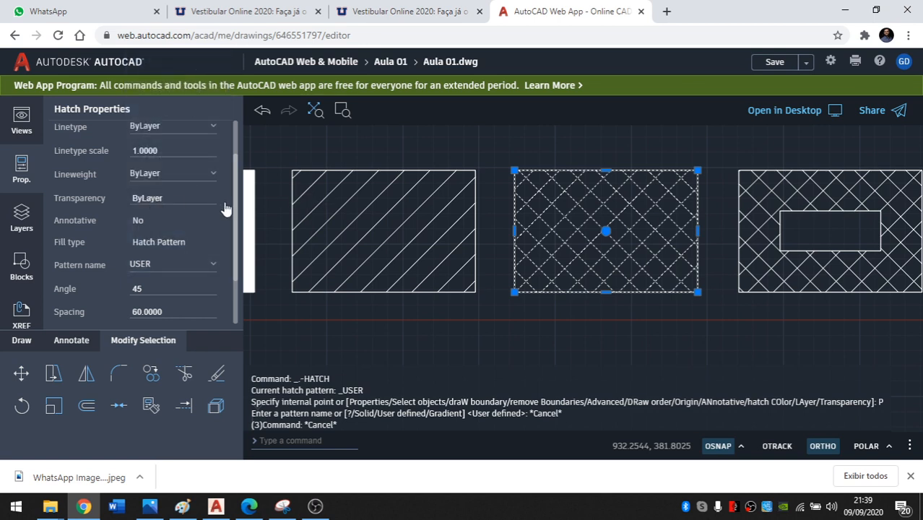
scroll(626, 208, up, 1)
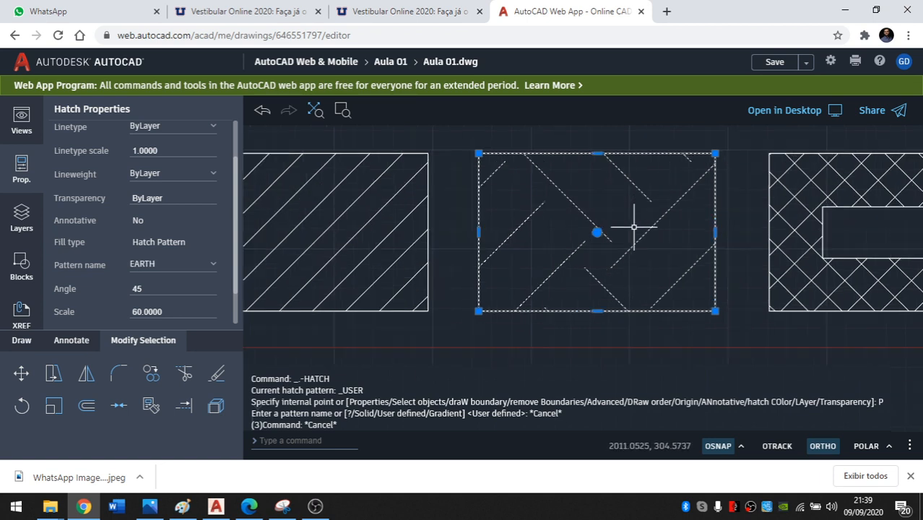
key(Escape)
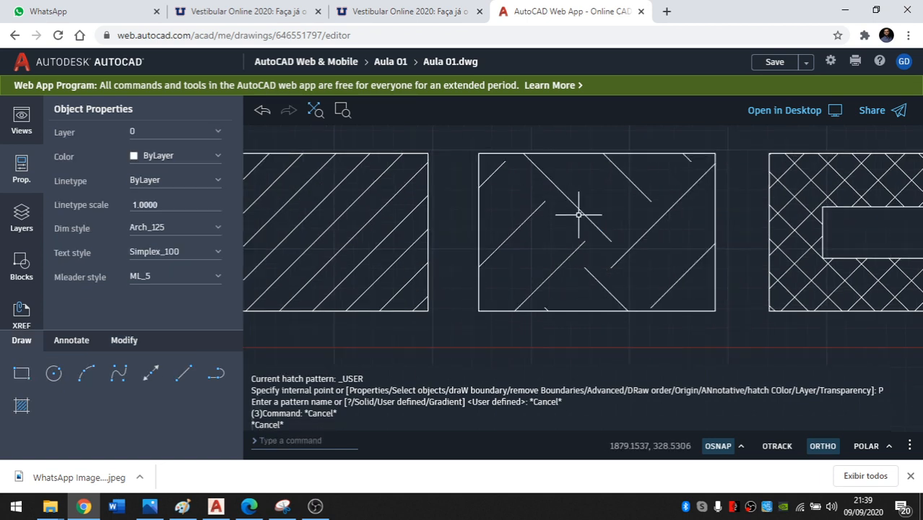
Set the scale of the third rectangle's EARTH hatch to 6 and deselect it.
click(643, 236)
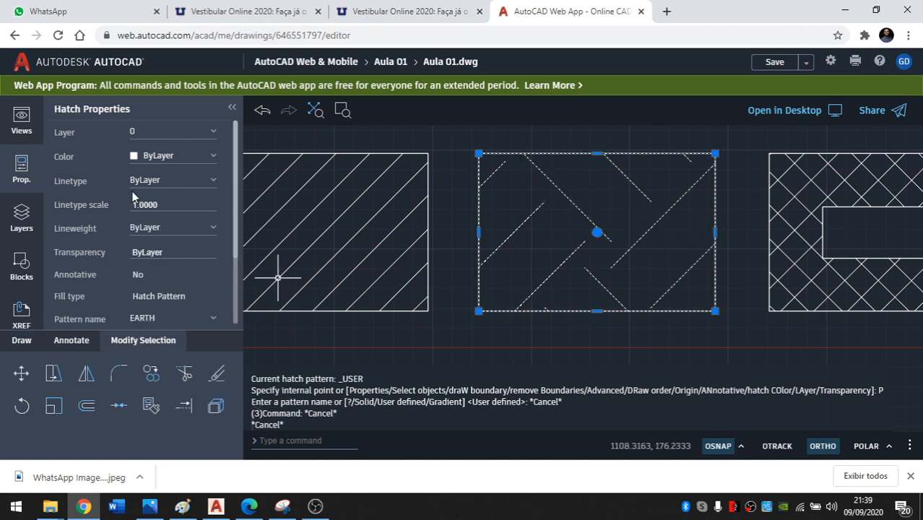
scroll(130, 217, down, 3)
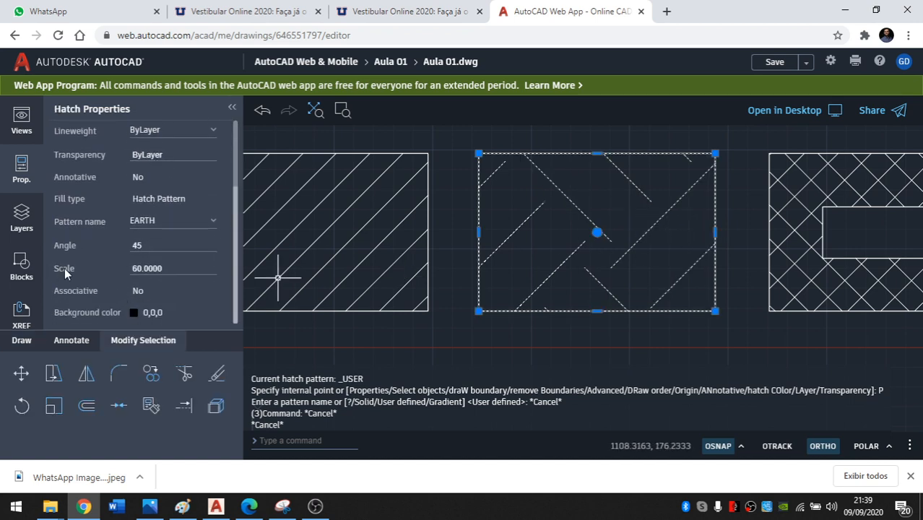
click(181, 269)
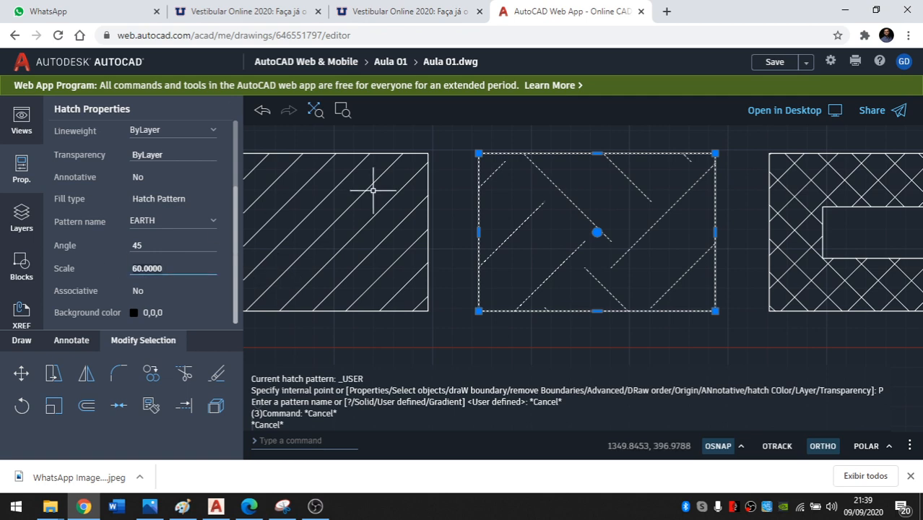
key(Return)
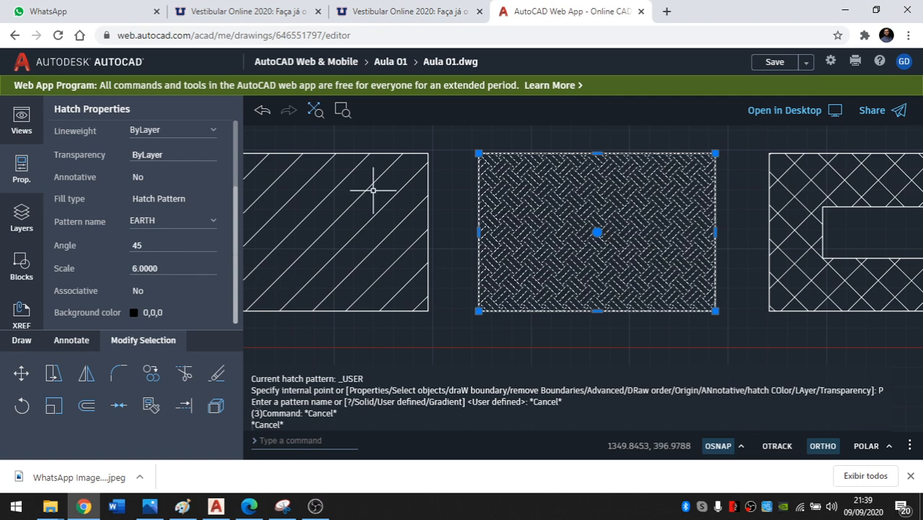
key(Escape)
scroll(599, 229, up, 1)
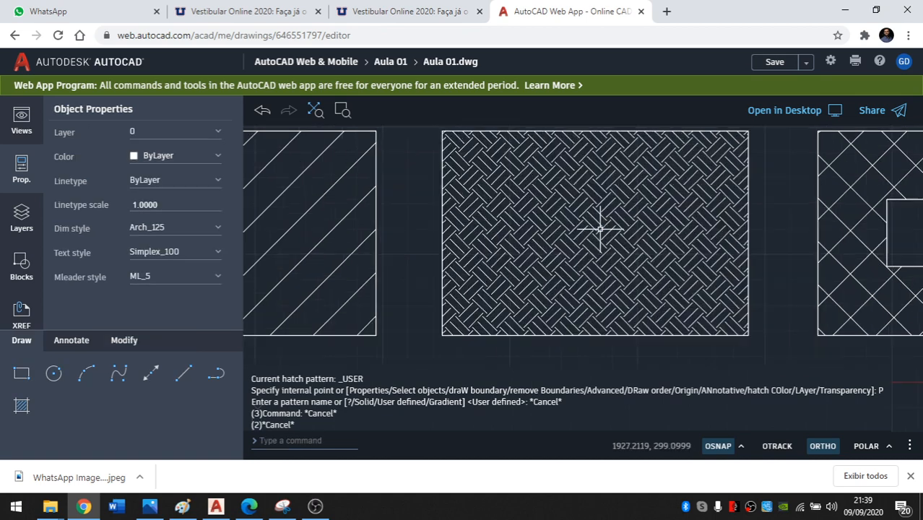
Change the pattern of the third rectangle's hatch to BRICK and deselect it.
scroll(585, 229, down, 2)
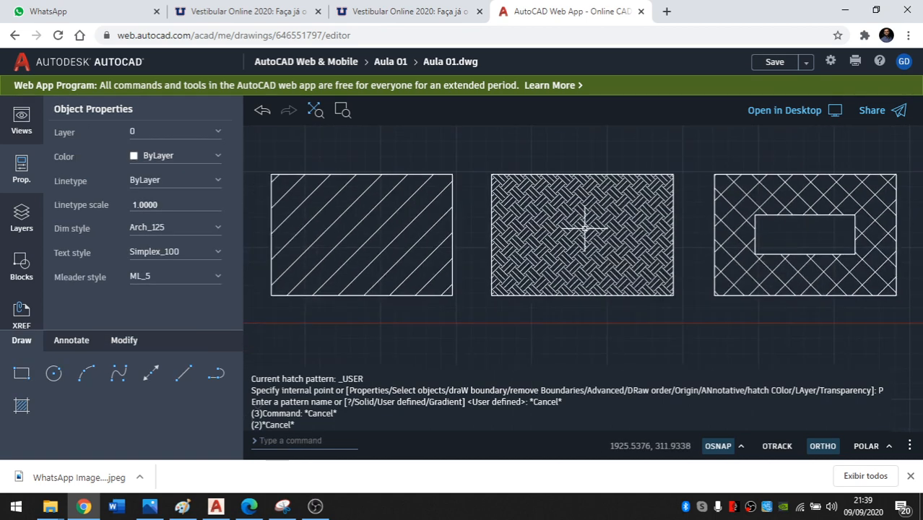
mouse_move(577, 232)
middle_down()
mouse_move(665, 241)
mouse_move(626, 236)
middle_up()
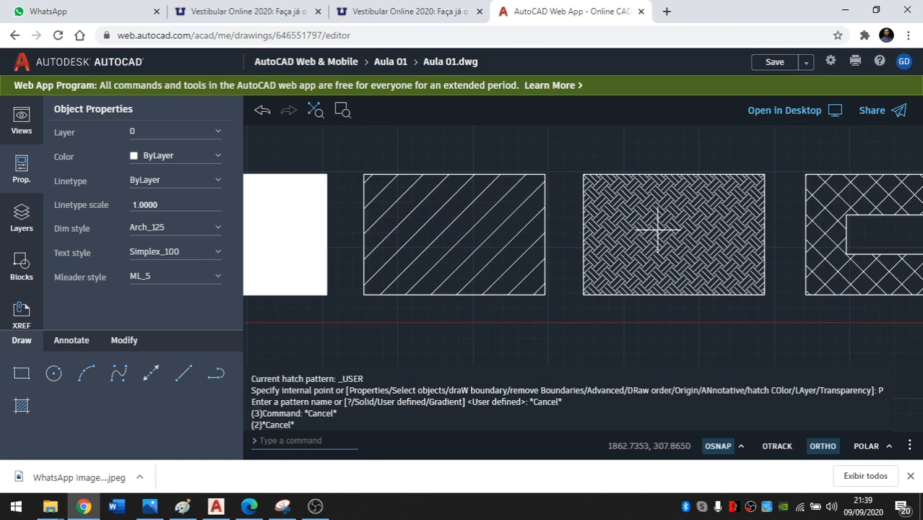
click(658, 230)
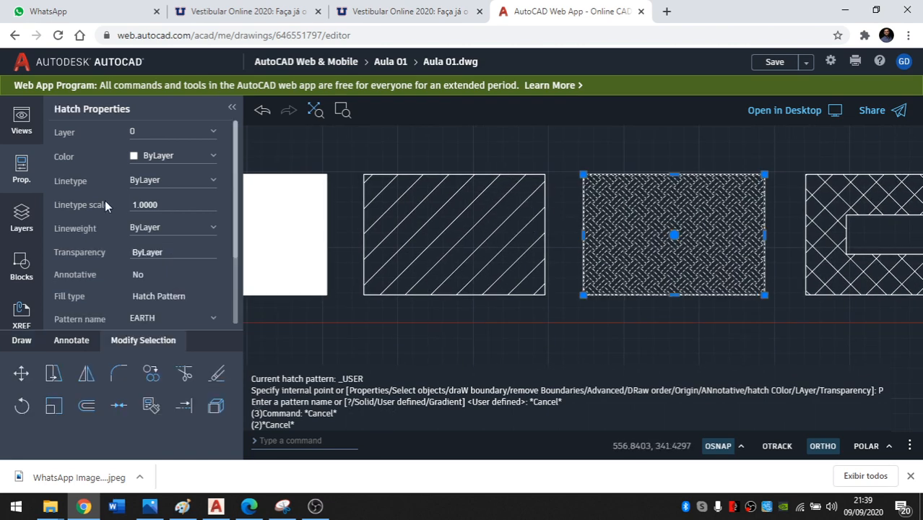
scroll(164, 198, down, 3)
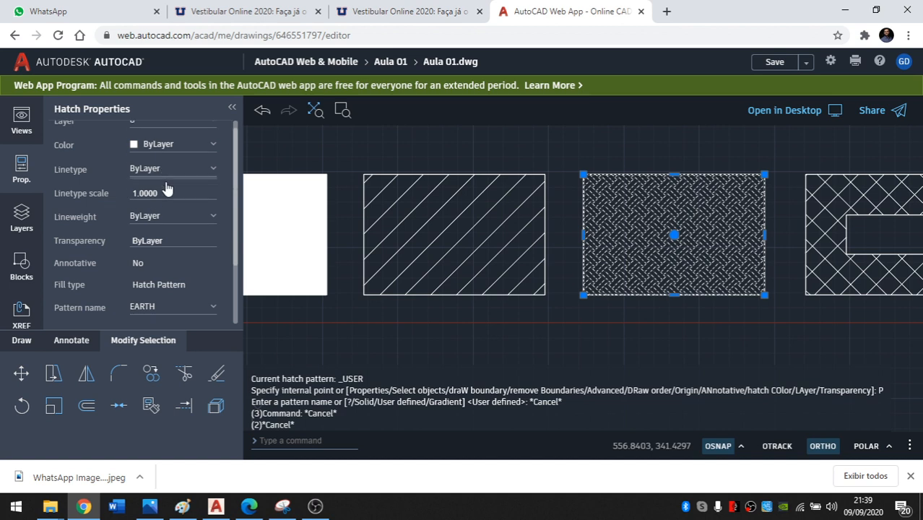
click(206, 227)
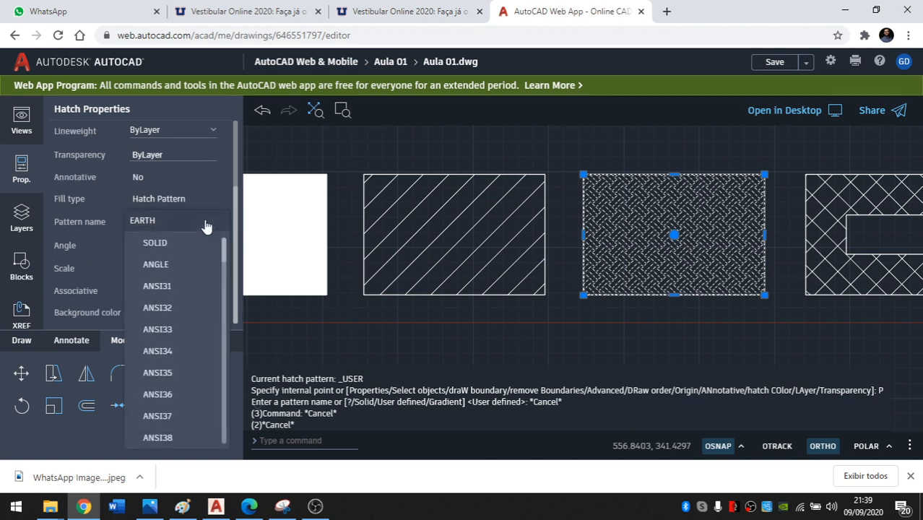
scroll(223, 255, down, 1)
drag(223, 255, 218, 294)
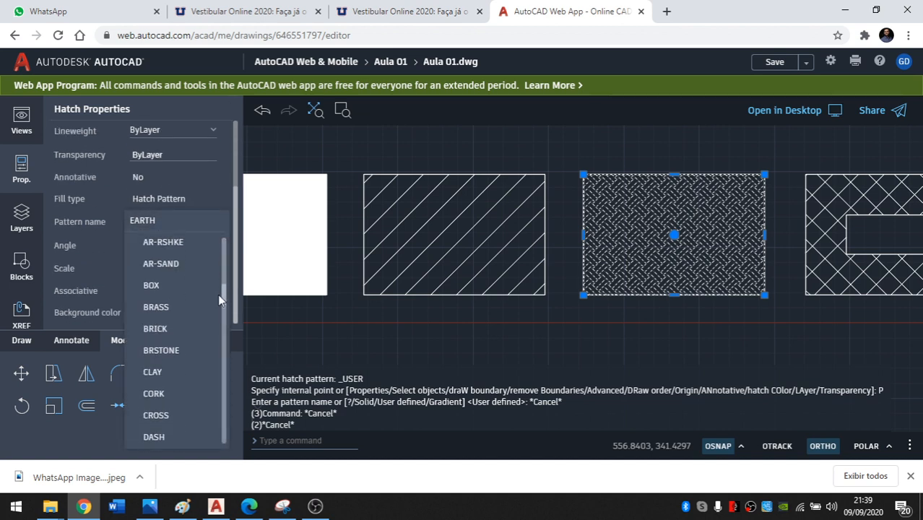
click(156, 325)
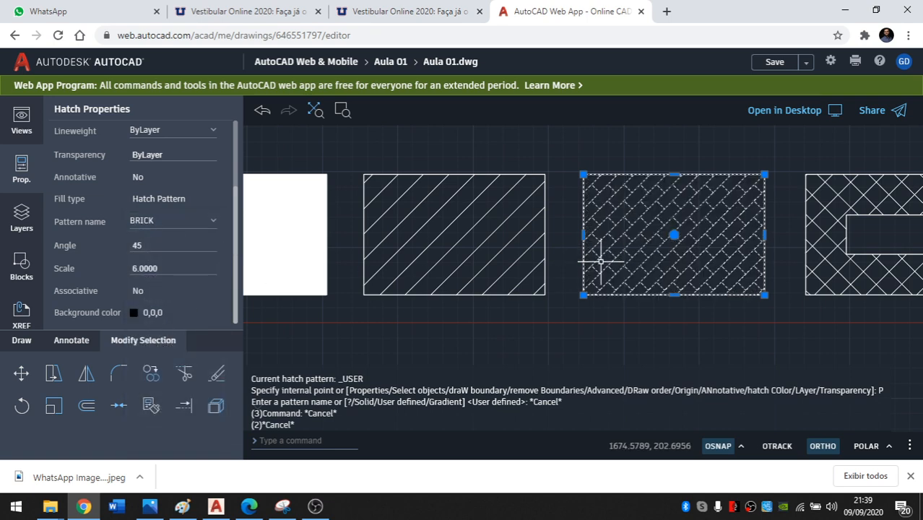
scroll(635, 242, up, 2)
key(Escape)
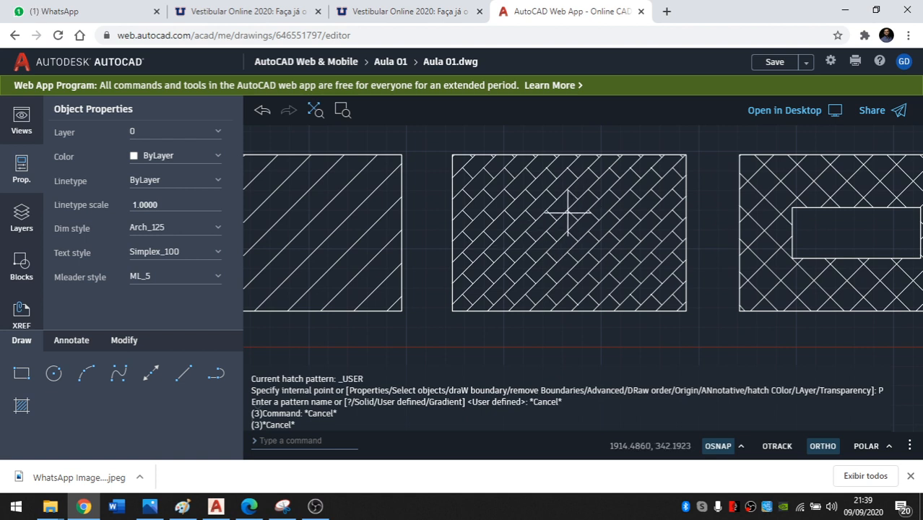
Set the angle of the third rectangle's BRICK hatch to 0 and deselect it.
click(569, 213)
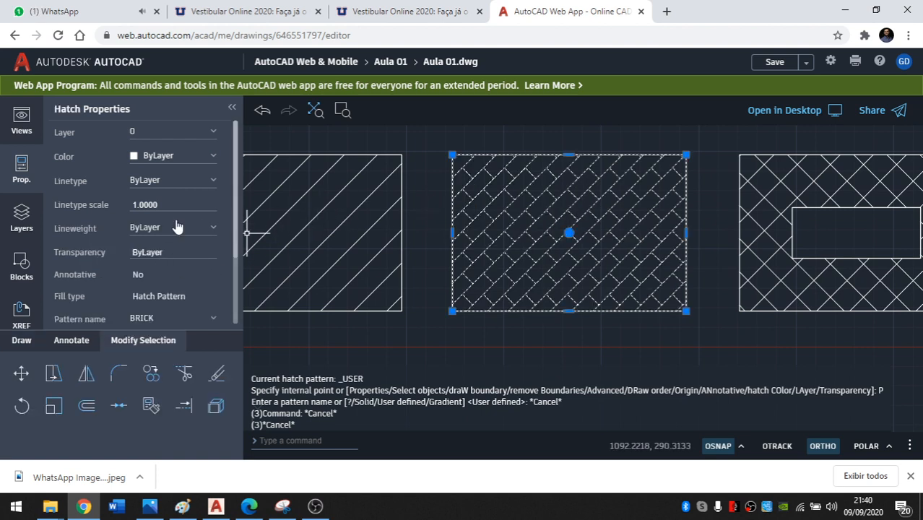
scroll(146, 219, down, 1)
scroll(147, 219, down, 1)
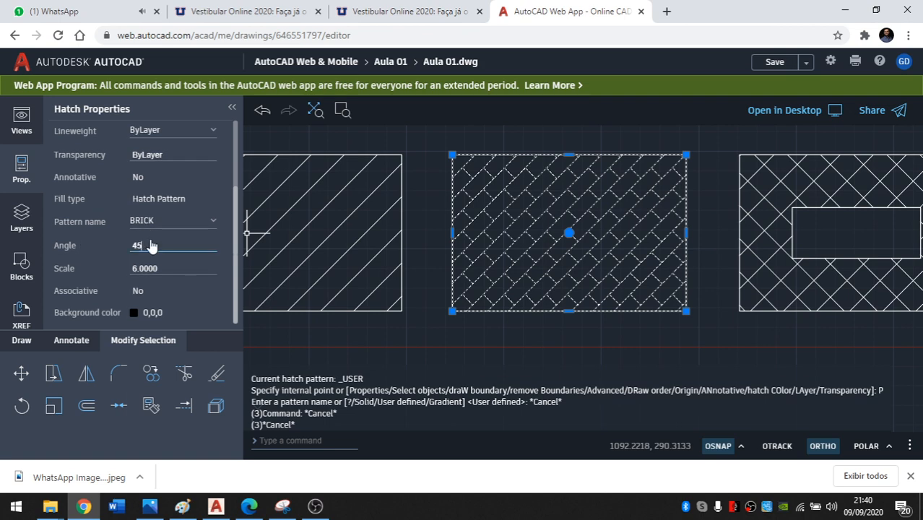
key(BackSpace)
key(BackSpace)
text(0)
key(Return)
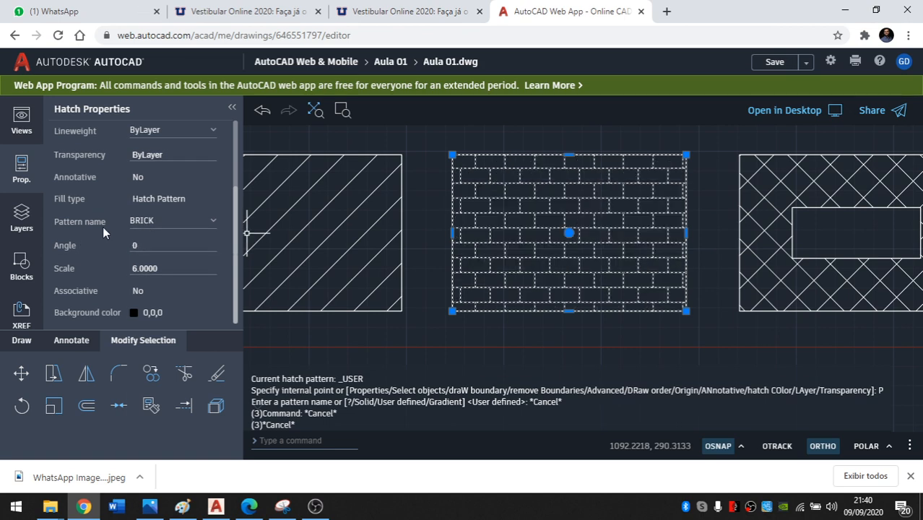
key(Escape)
Review the hatches across the row of four rectangles and the two sloped shapes above them.
scroll(594, 186, down, 1)
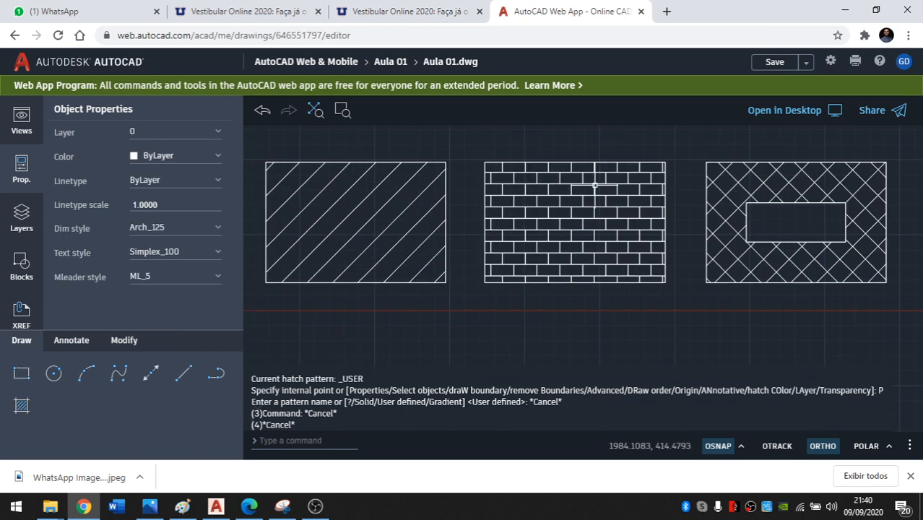
mouse_move(576, 200)
middle_down()
mouse_move(607, 202)
mouse_move(596, 212)
middle_up()
scroll(606, 202, down, 2)
scroll(606, 202, up, 1)
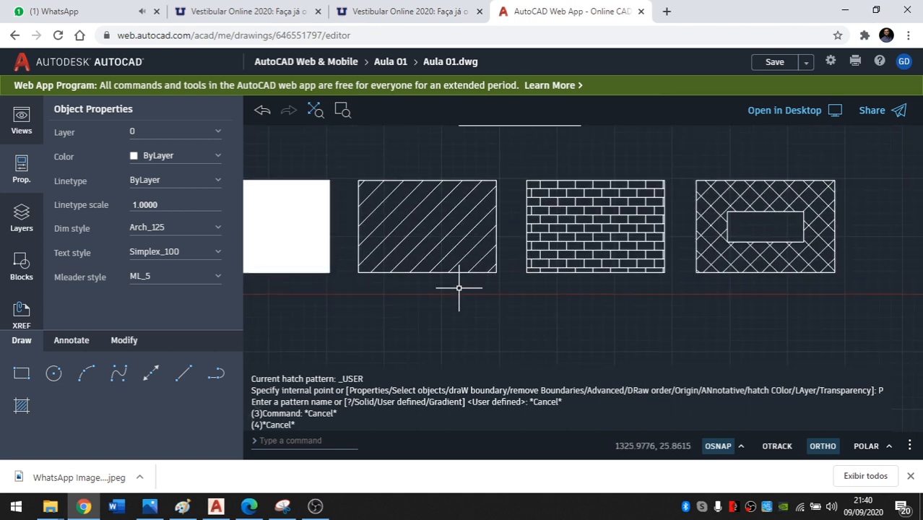
middle_drag(524, 242, 556, 244)
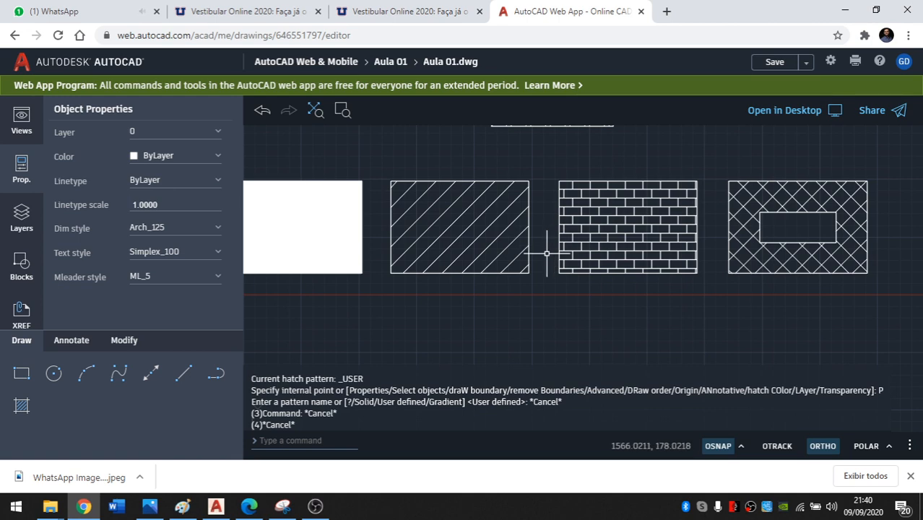
middle_drag(503, 270, 548, 318)
scroll(561, 318, down, 1)
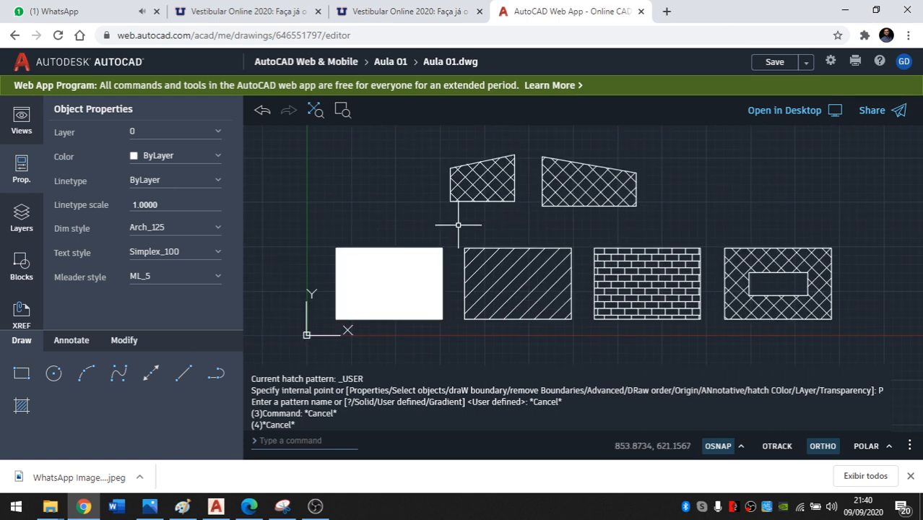
scroll(629, 276, up, 1)
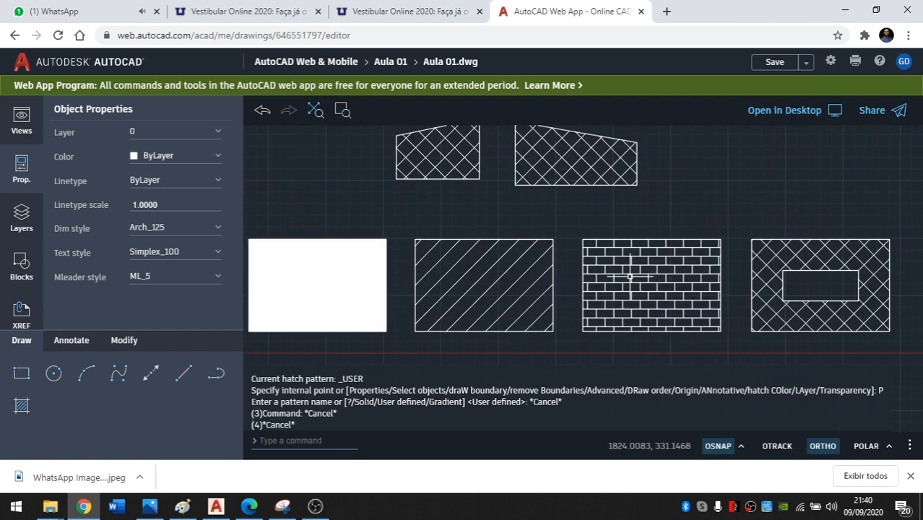
middle_drag(632, 283, 636, 290)
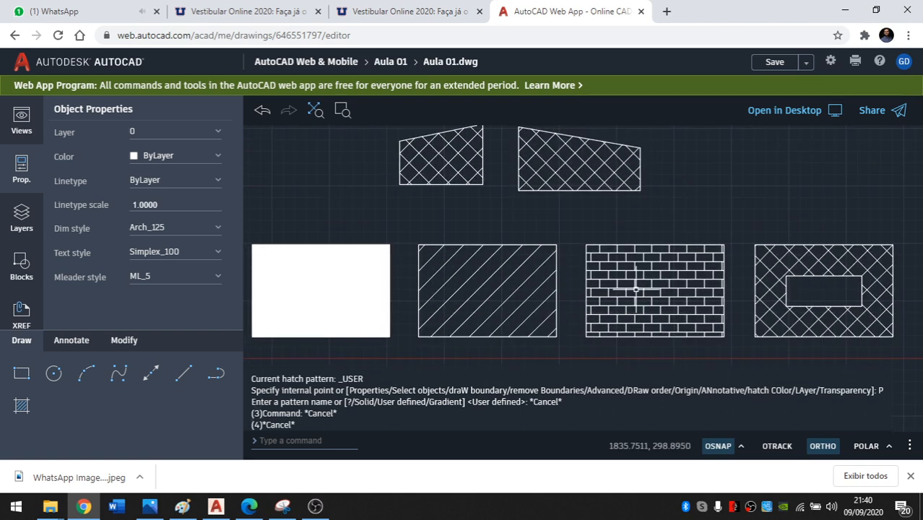
click(126, 342)
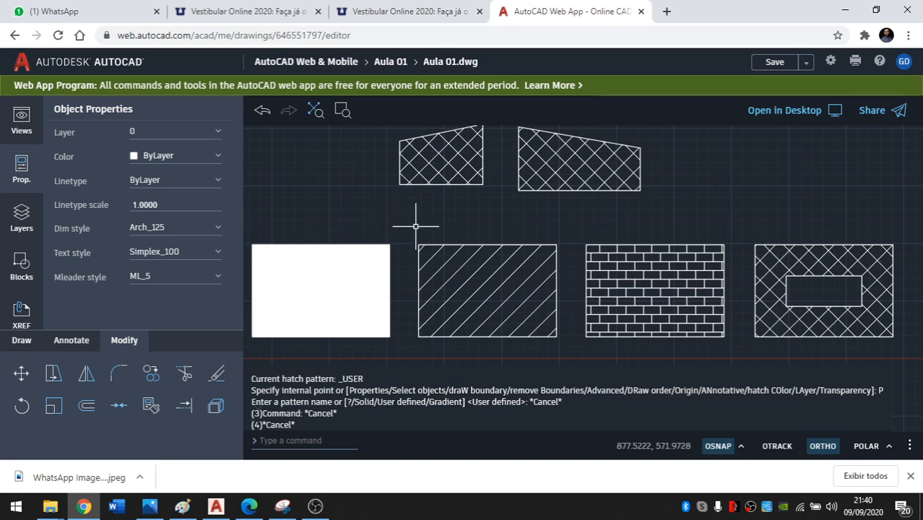
click(24, 341)
scroll(520, 288, down, 3)
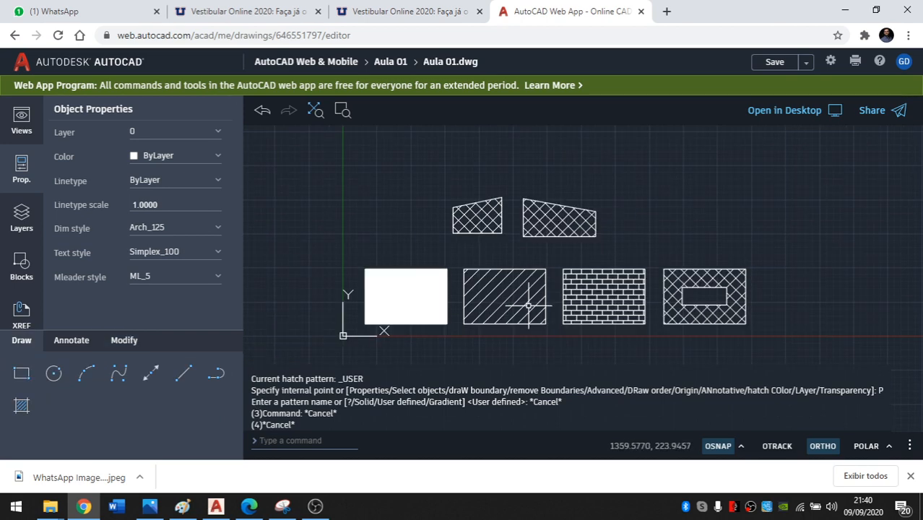
scroll(510, 285, up, 1)
middle_drag(510, 286, 482, 308)
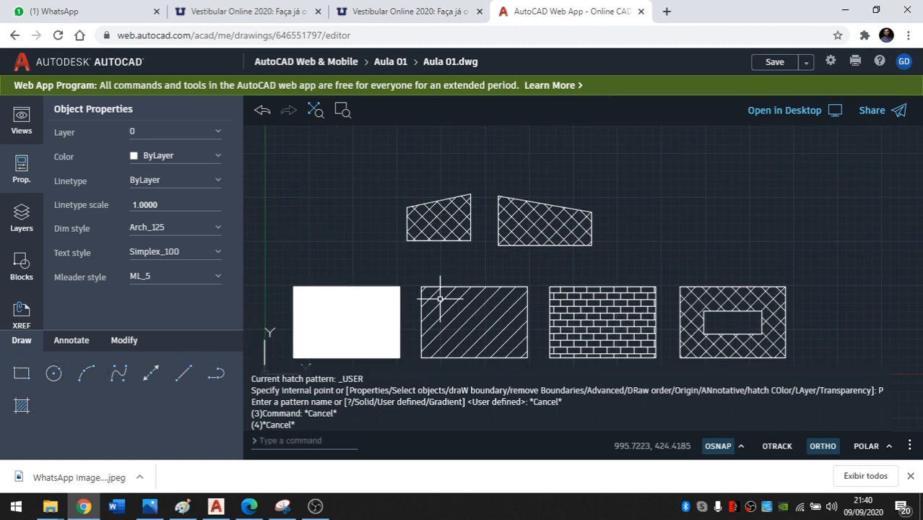
middle_drag(536, 275, 554, 269)
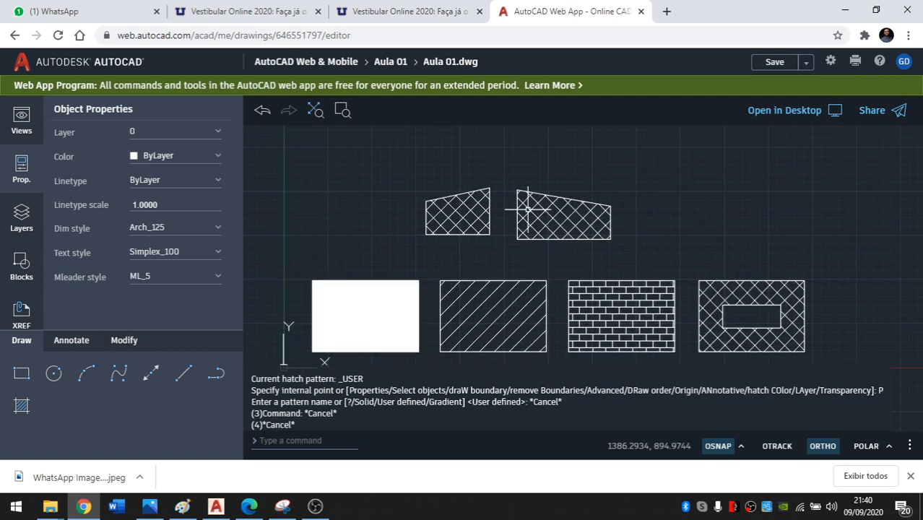
middle_drag(457, 219, 474, 206)
scroll(468, 214, up, 3)
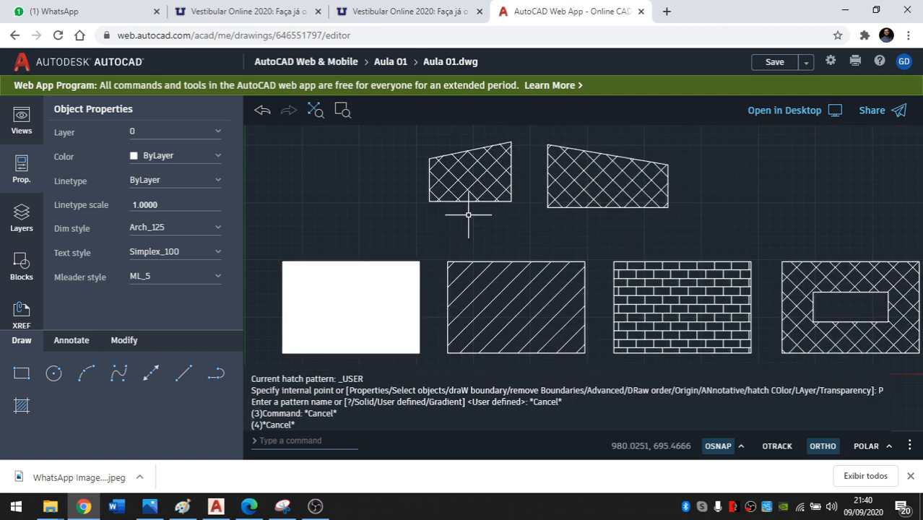
scroll(468, 215, down, 2)
scroll(468, 214, up, 1)
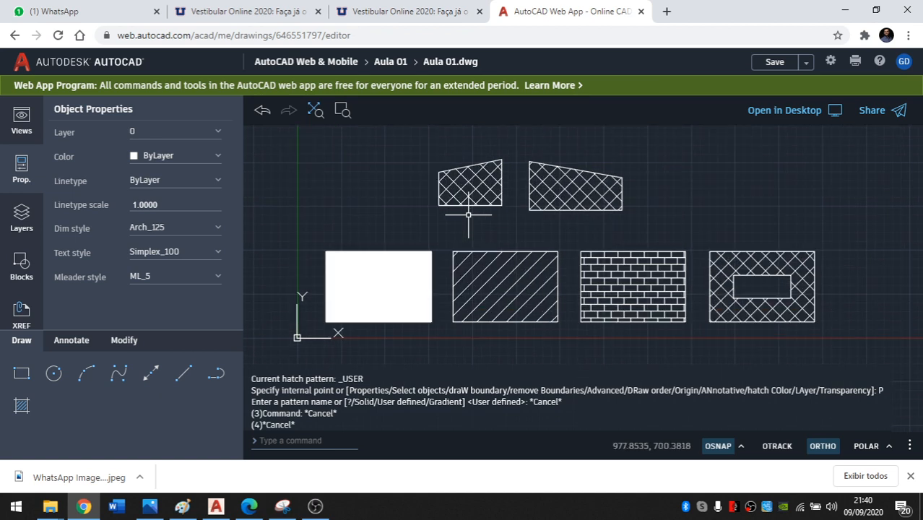
click(123, 341)
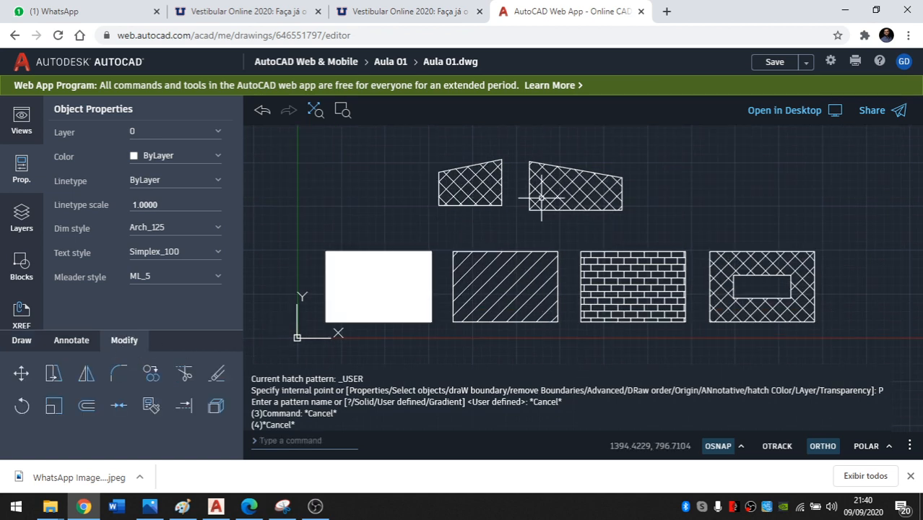